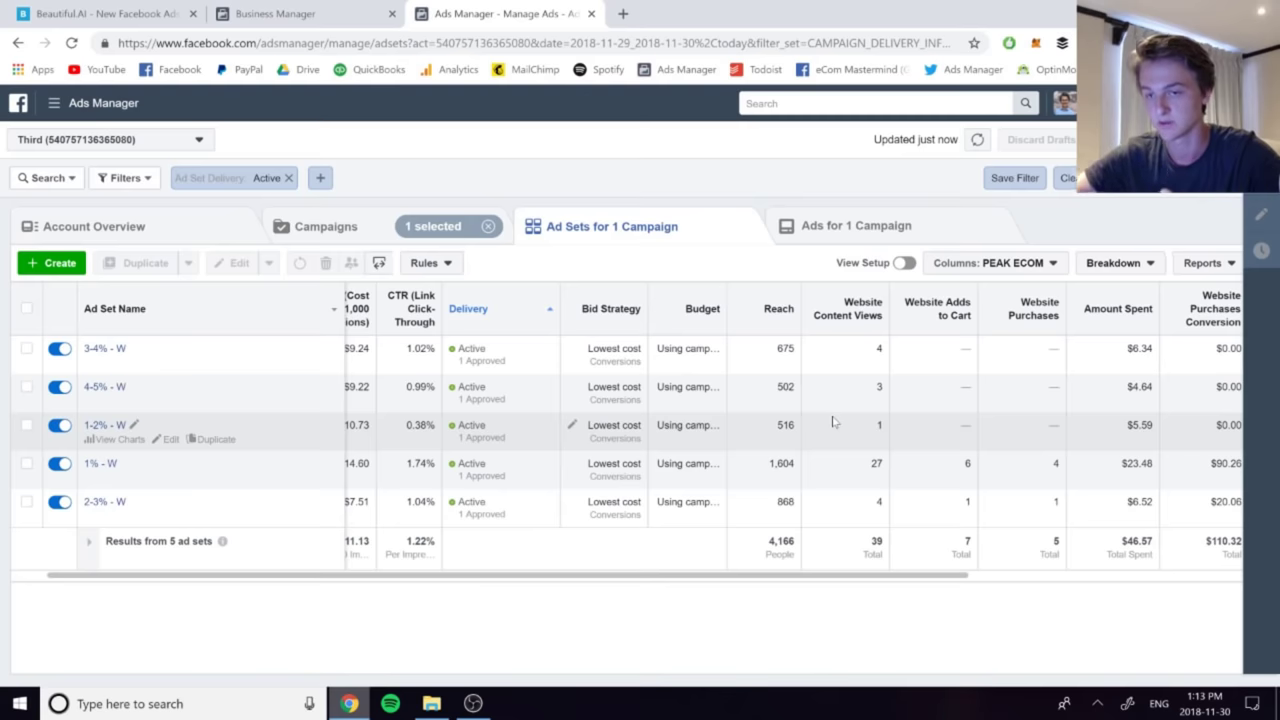
Review the purchase, cost and return-on-ad-spend figures of the campaign's ad sets, focusing on the 1% - W ad set
scroll(834, 423, "right", 5)
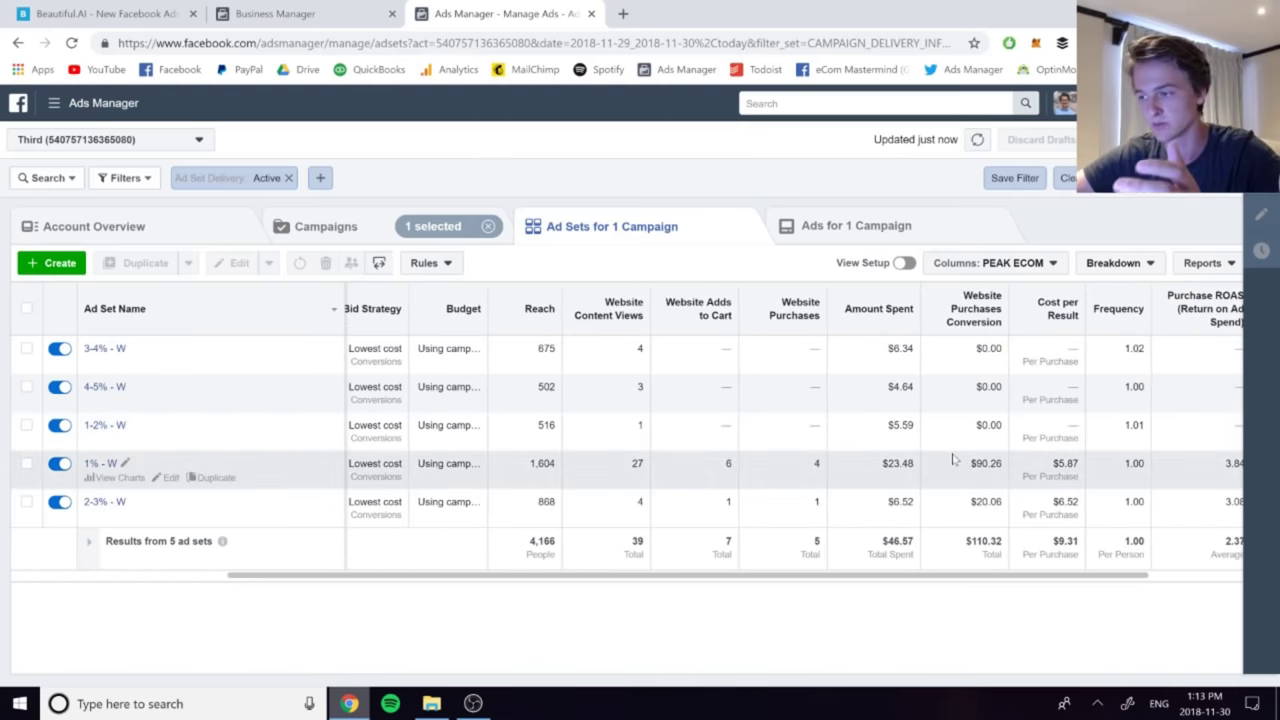
scroll(953, 460, "right", 3)
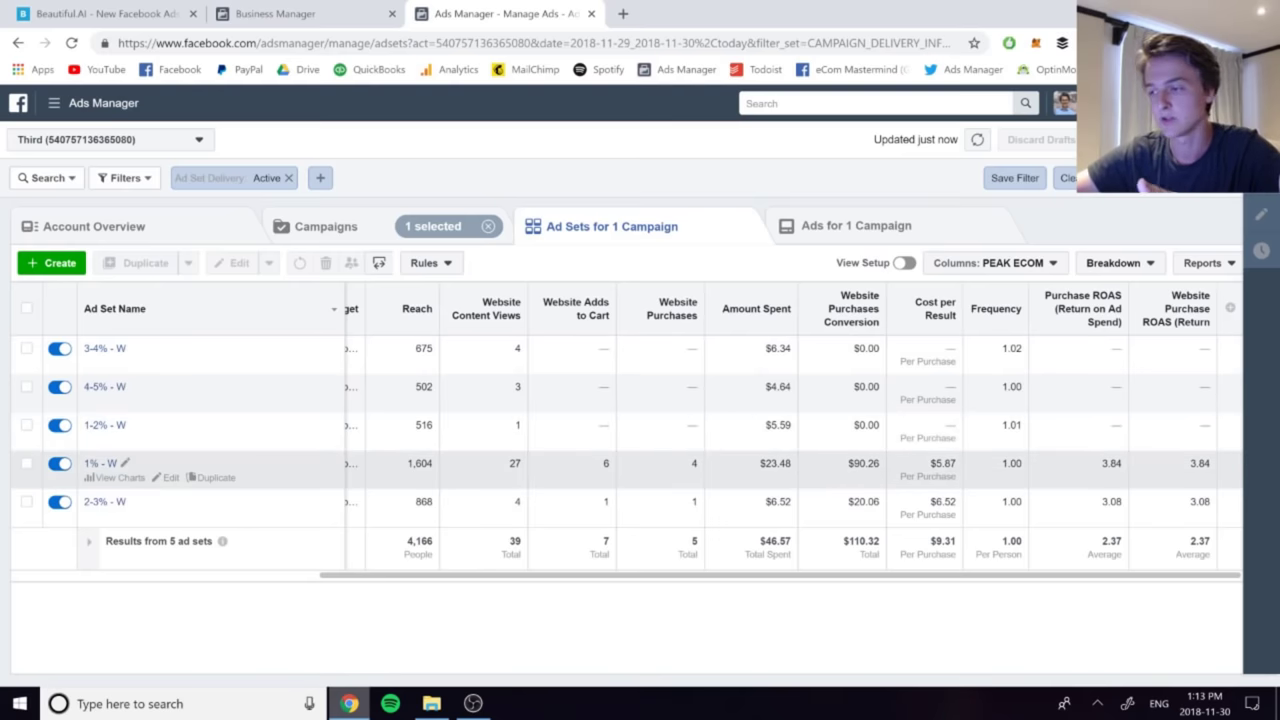
double_click(694, 463)
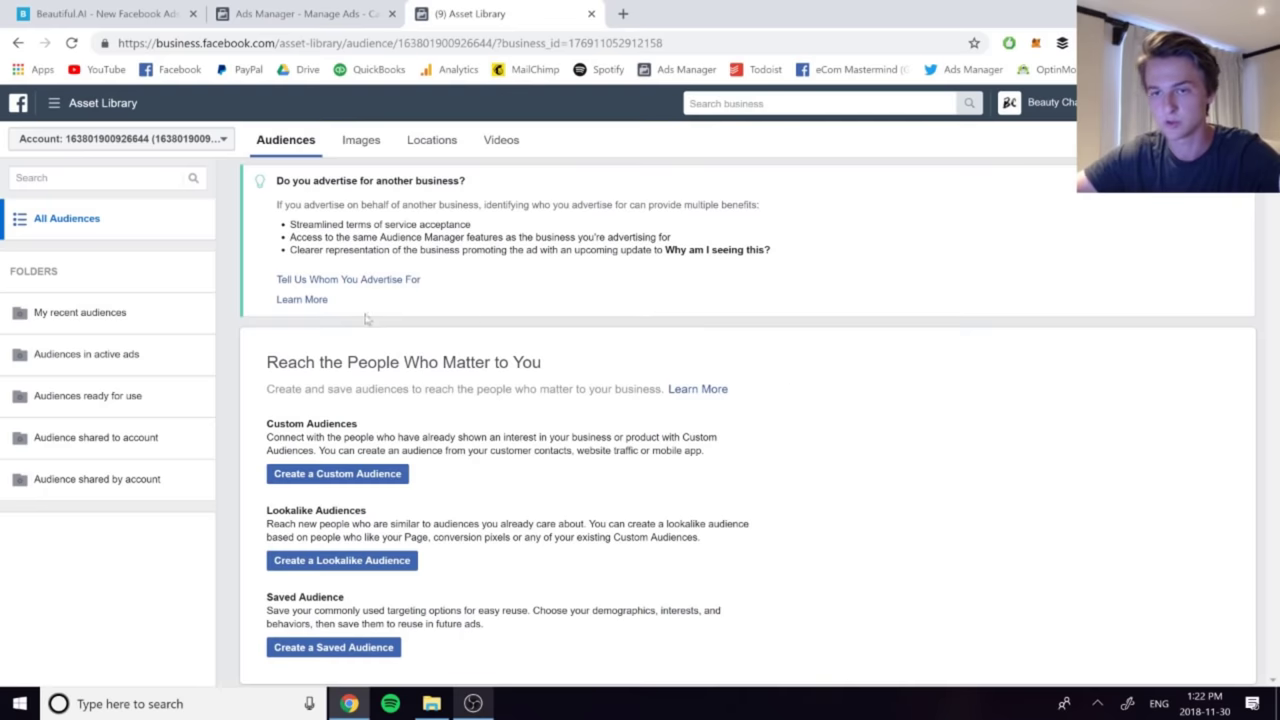
Create a website traffic custom audience named WV 30 from all website visitors in the past 30 days
left_click(97, 105)
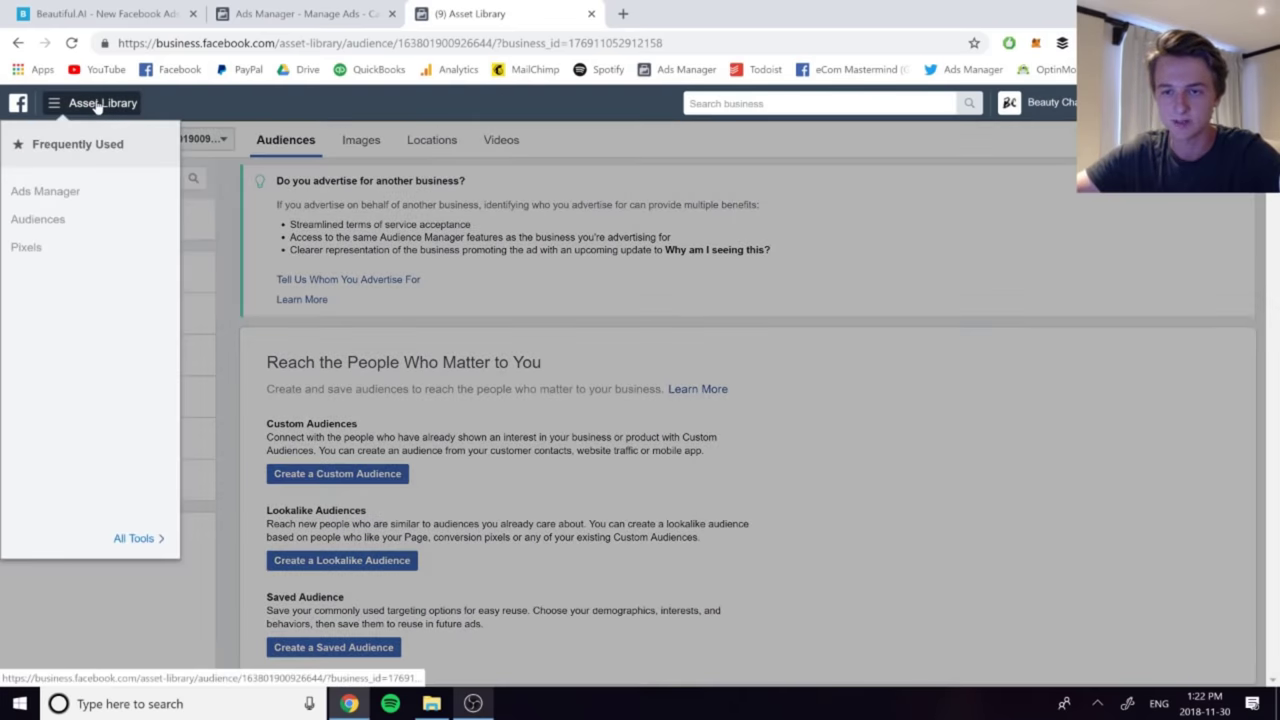
left_click(38, 219)
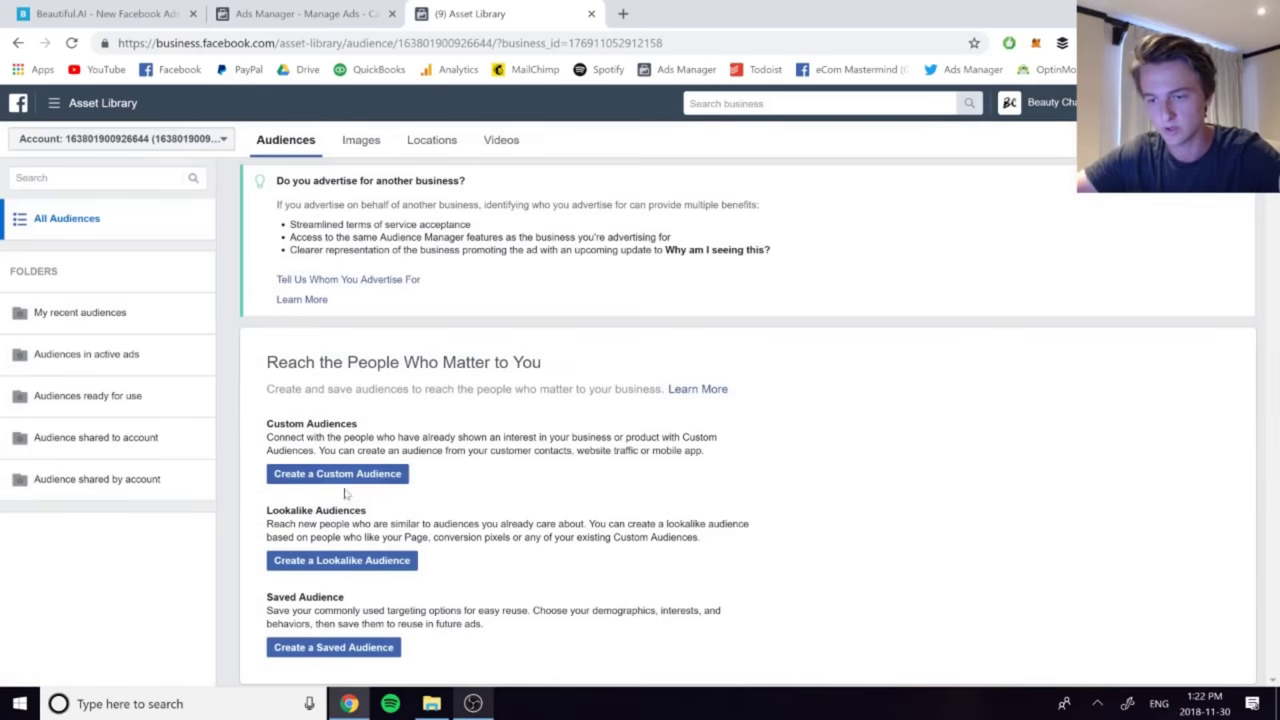
left_click(340, 474)
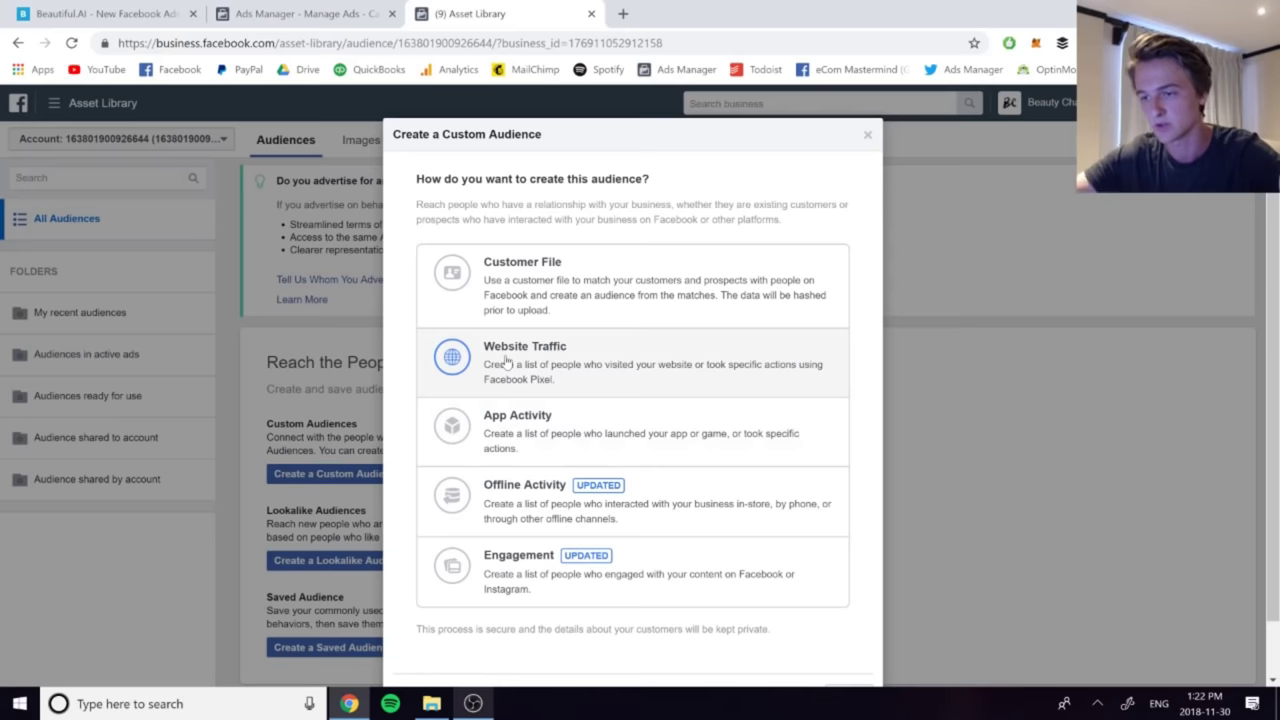
left_click(545, 362)
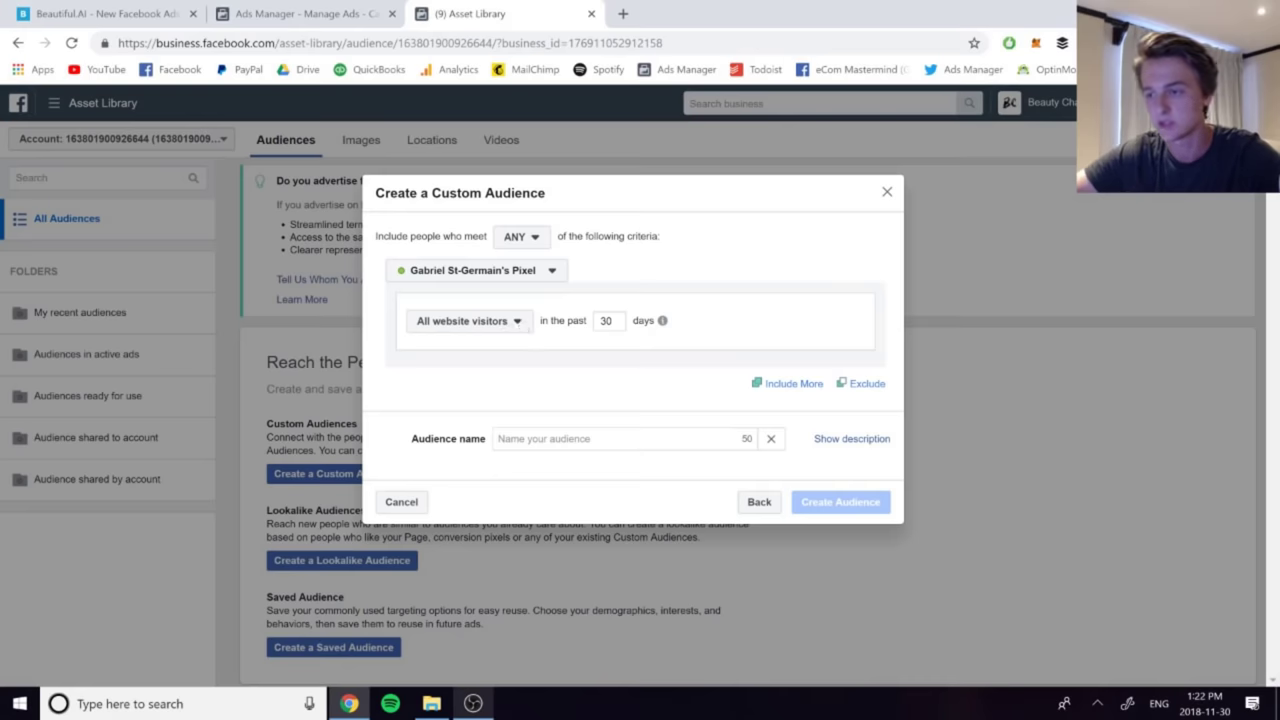
left_click(679, 428)
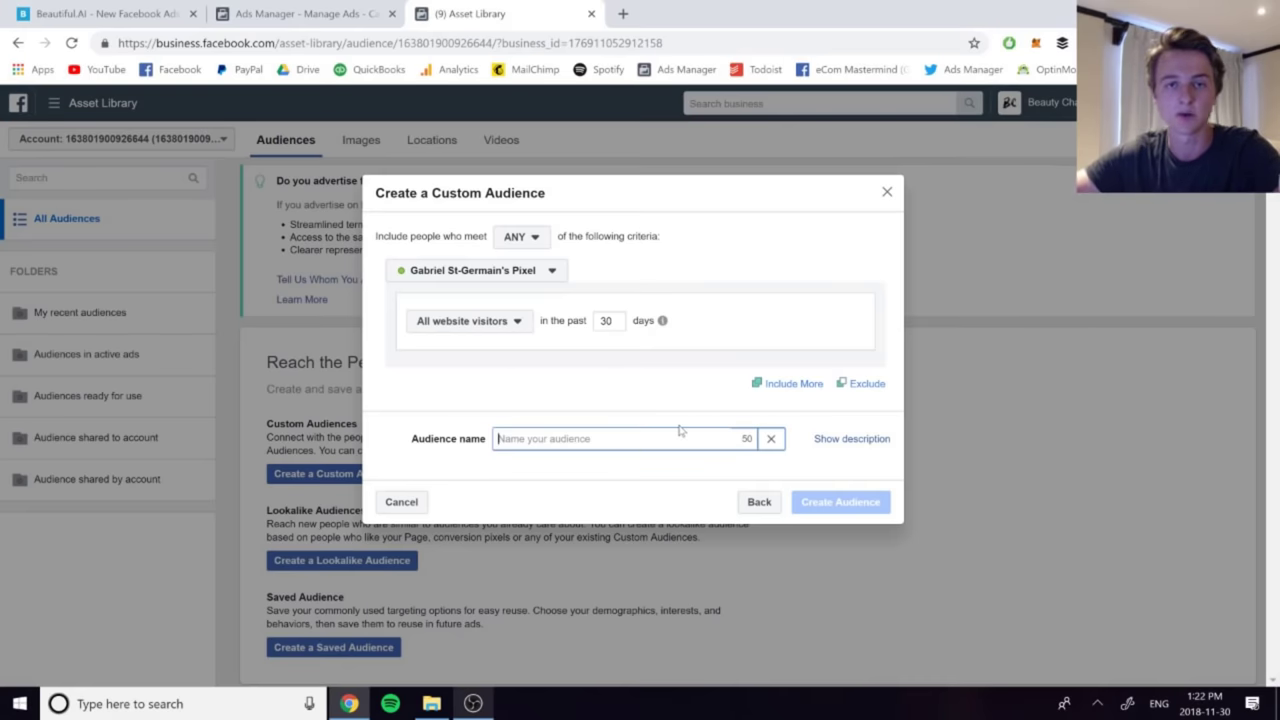
type("WV 30")
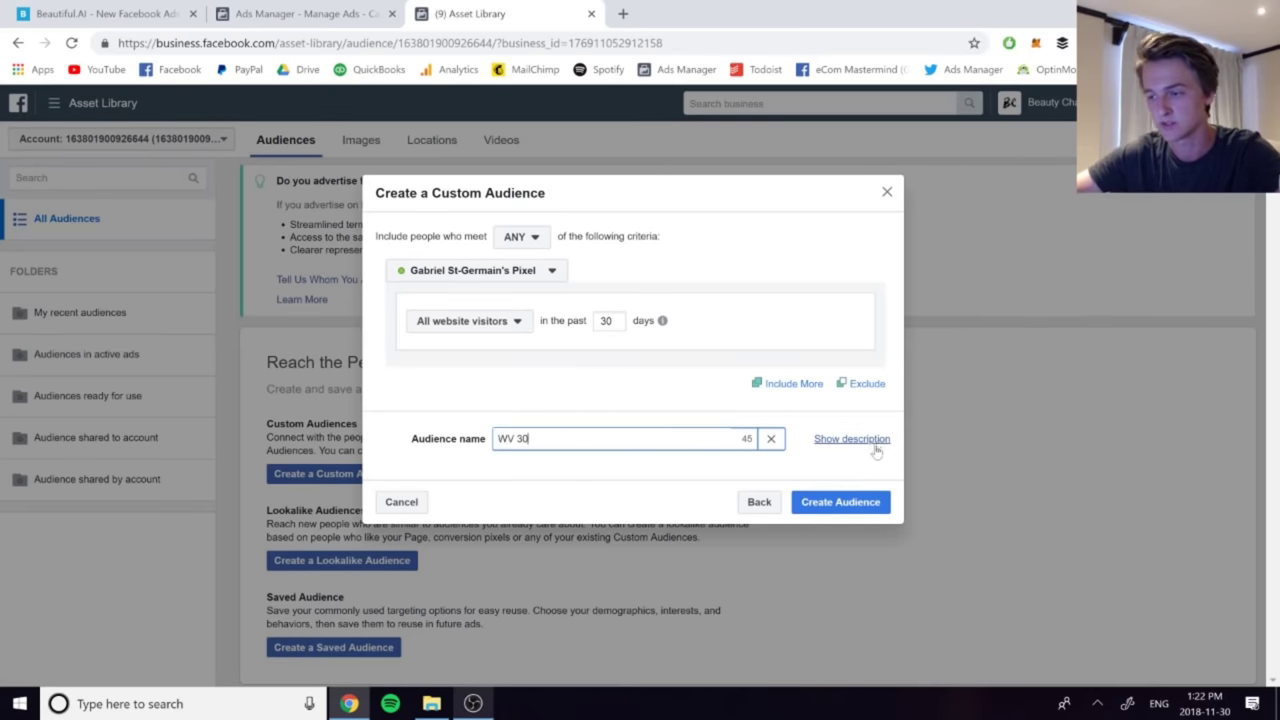
left_click(851, 503)
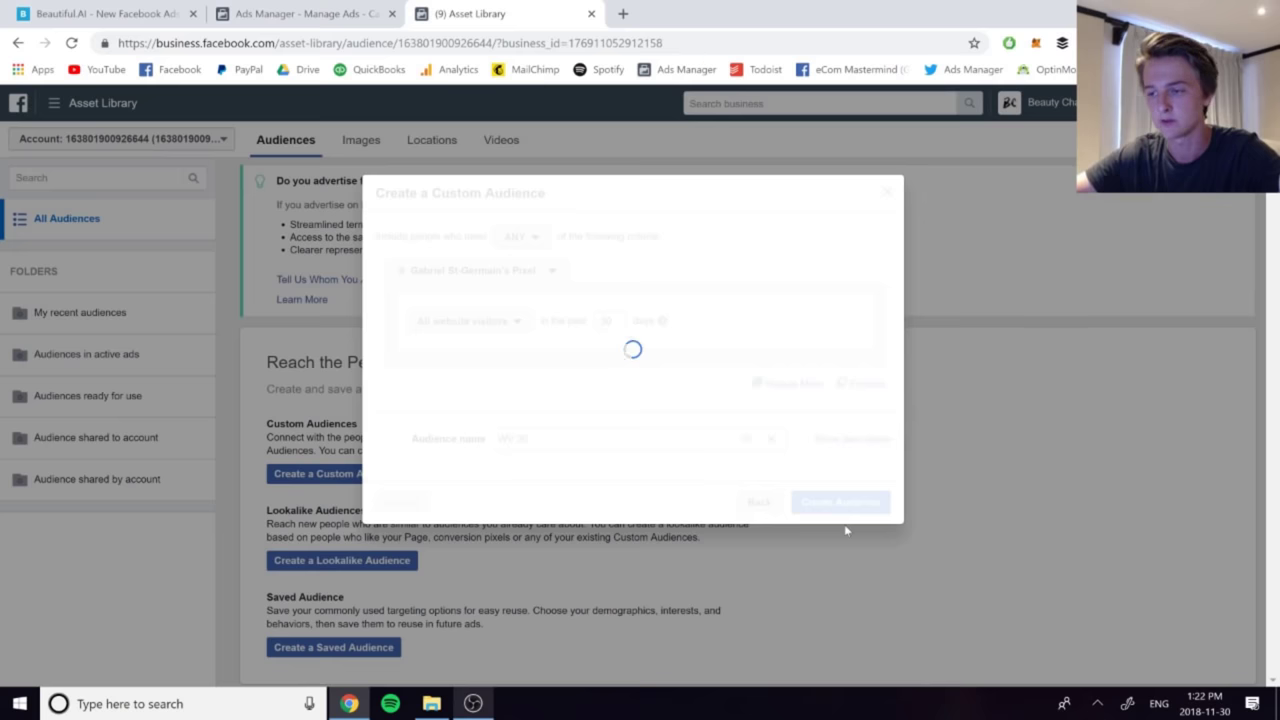
left_click(846, 527)
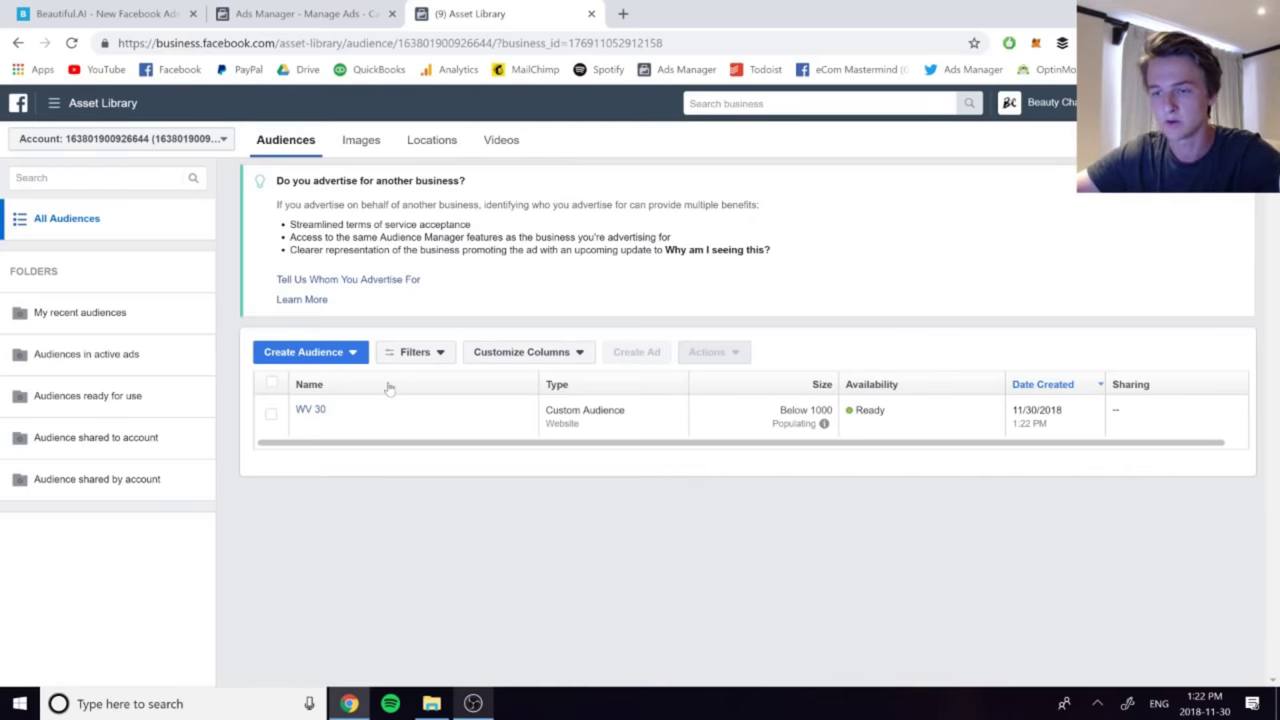
Start a lookalike audience with WV 30 as the source and the United States as the location
left_click(310, 355)
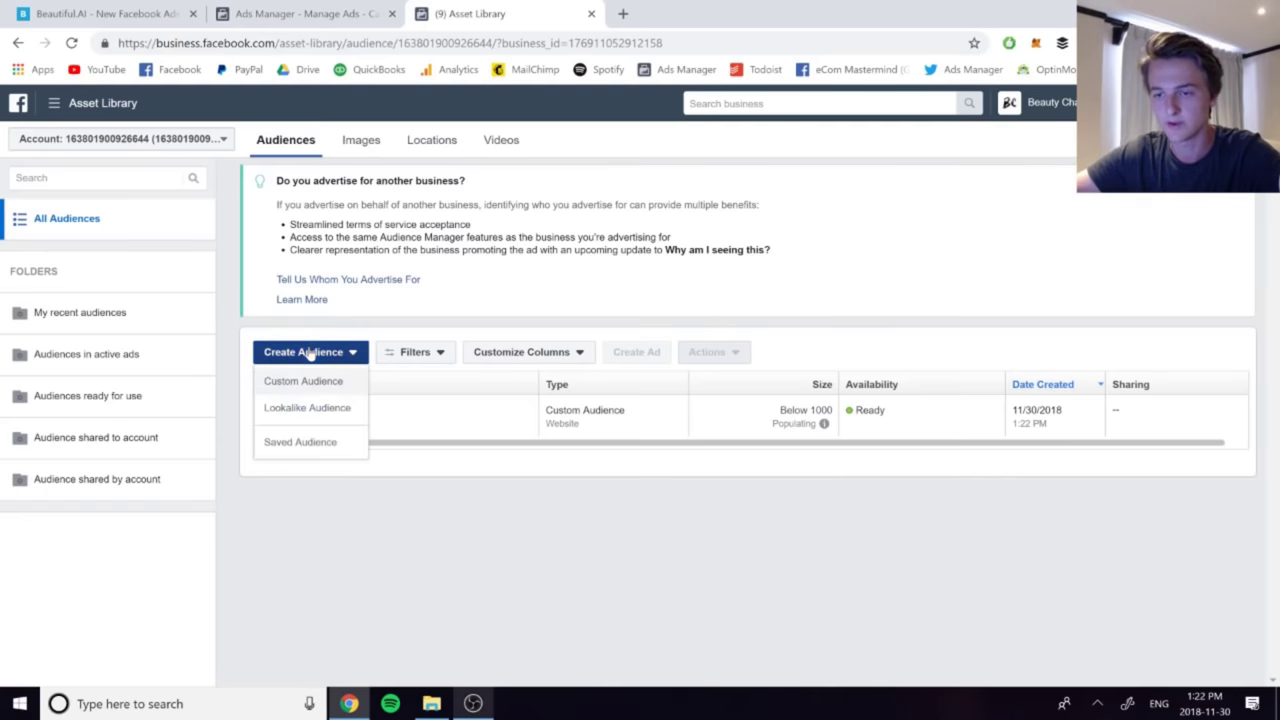
left_click(306, 408)
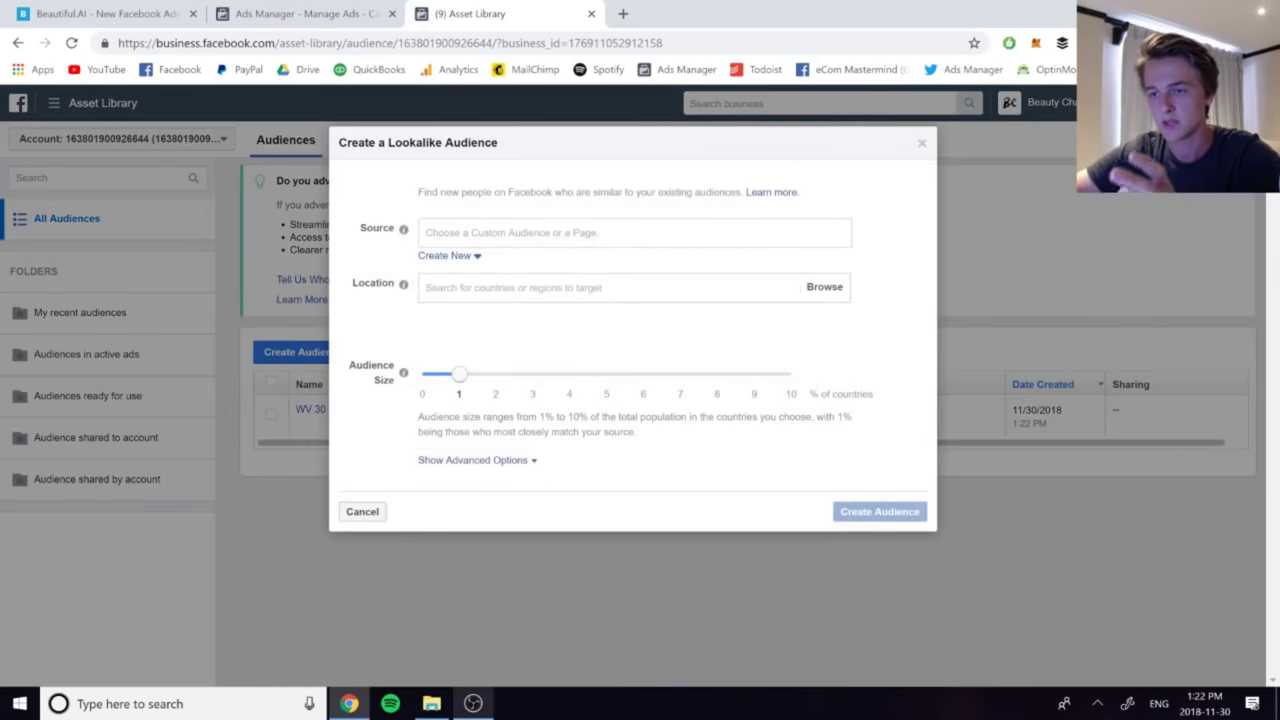
left_click(426, 232)
type("wv 30")
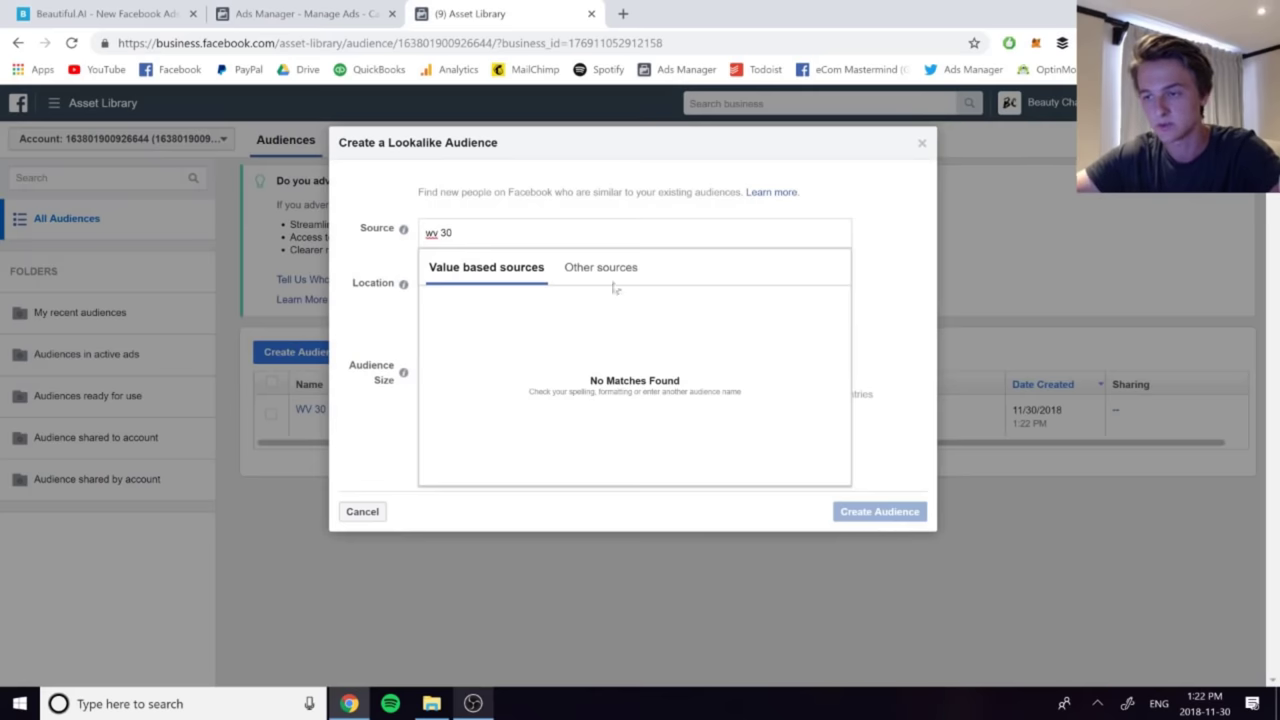
left_click(596, 268)
left_click(520, 310)
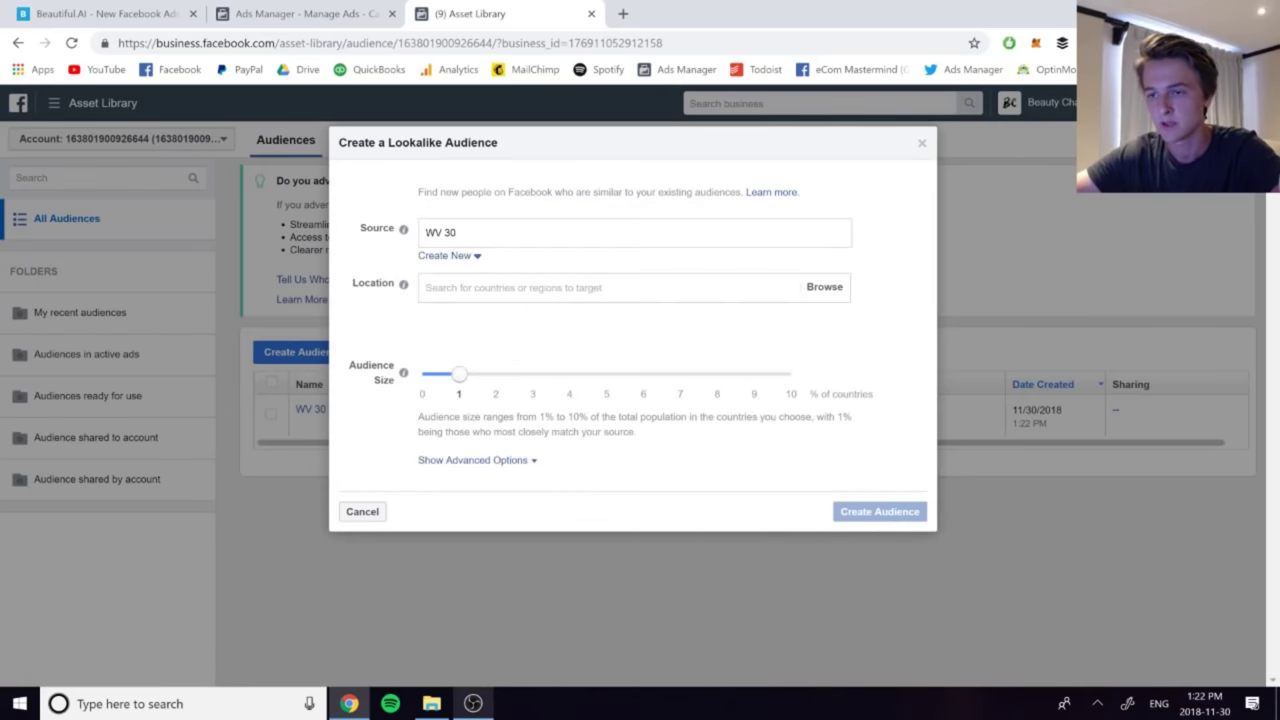
left_click(627, 300)
type("United")
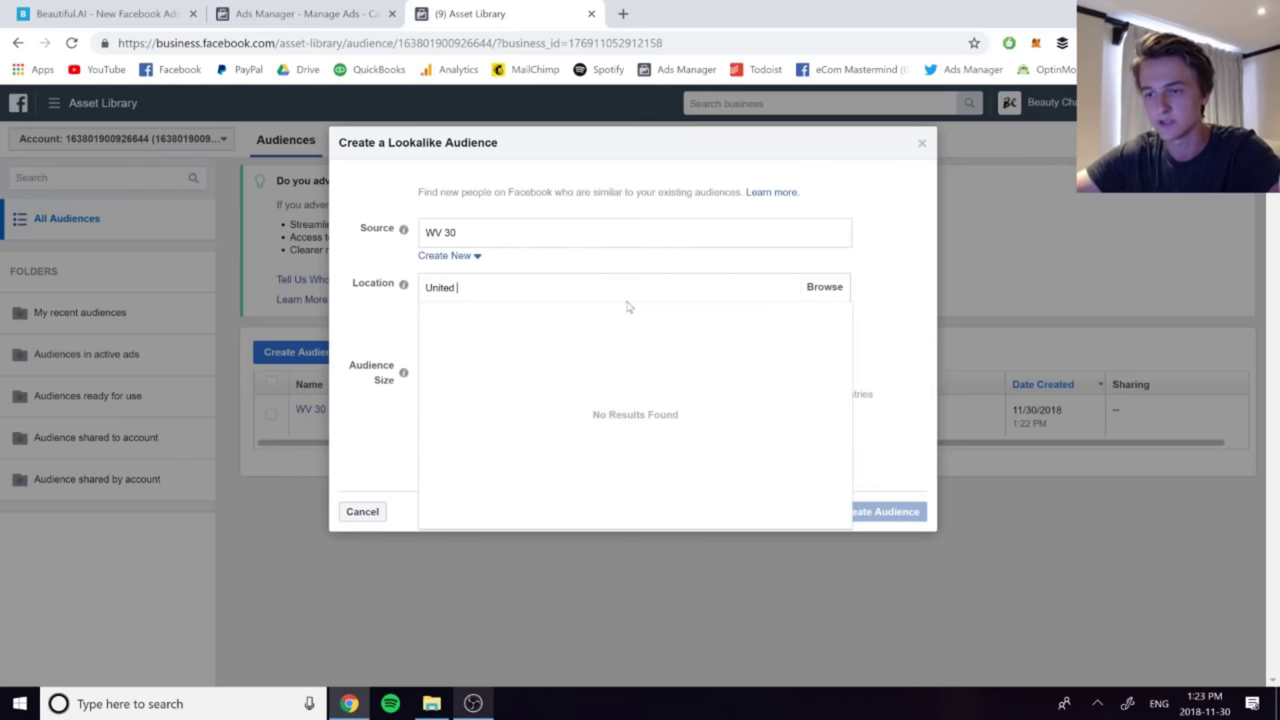
left_click(482, 370)
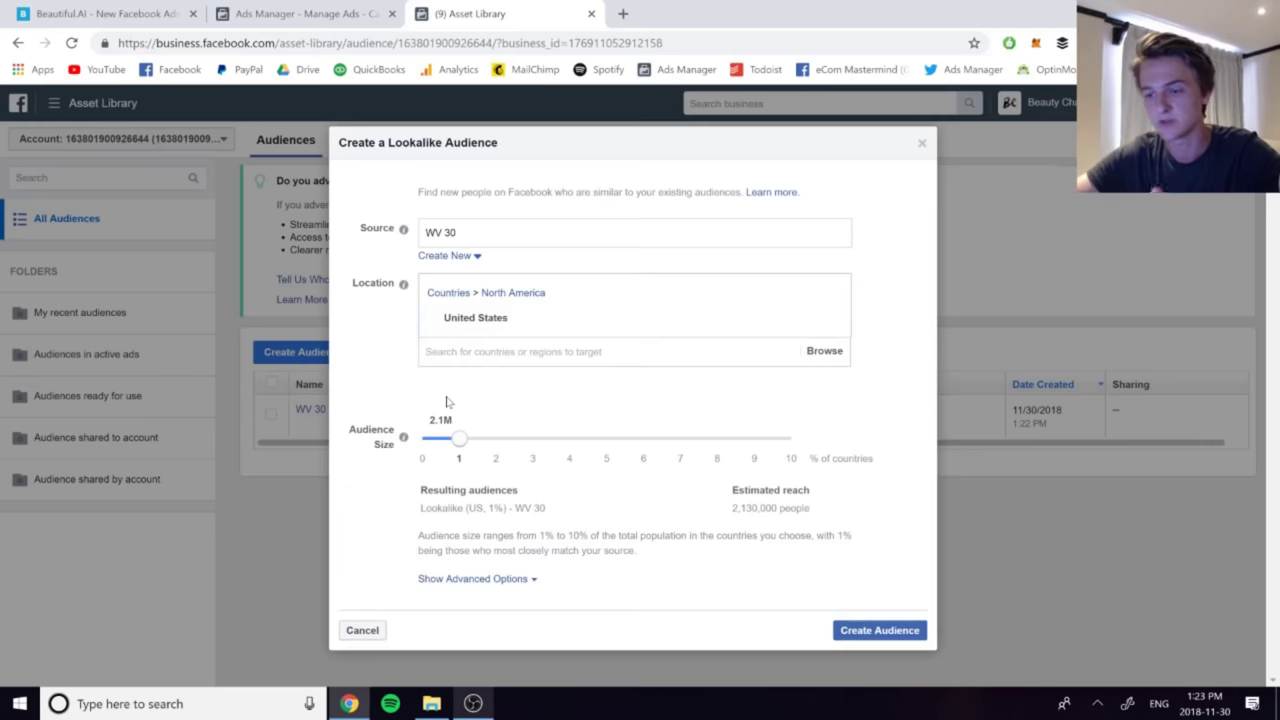
Set the number of lookalike audiences to 5 in the advanced options
left_click(466, 578)
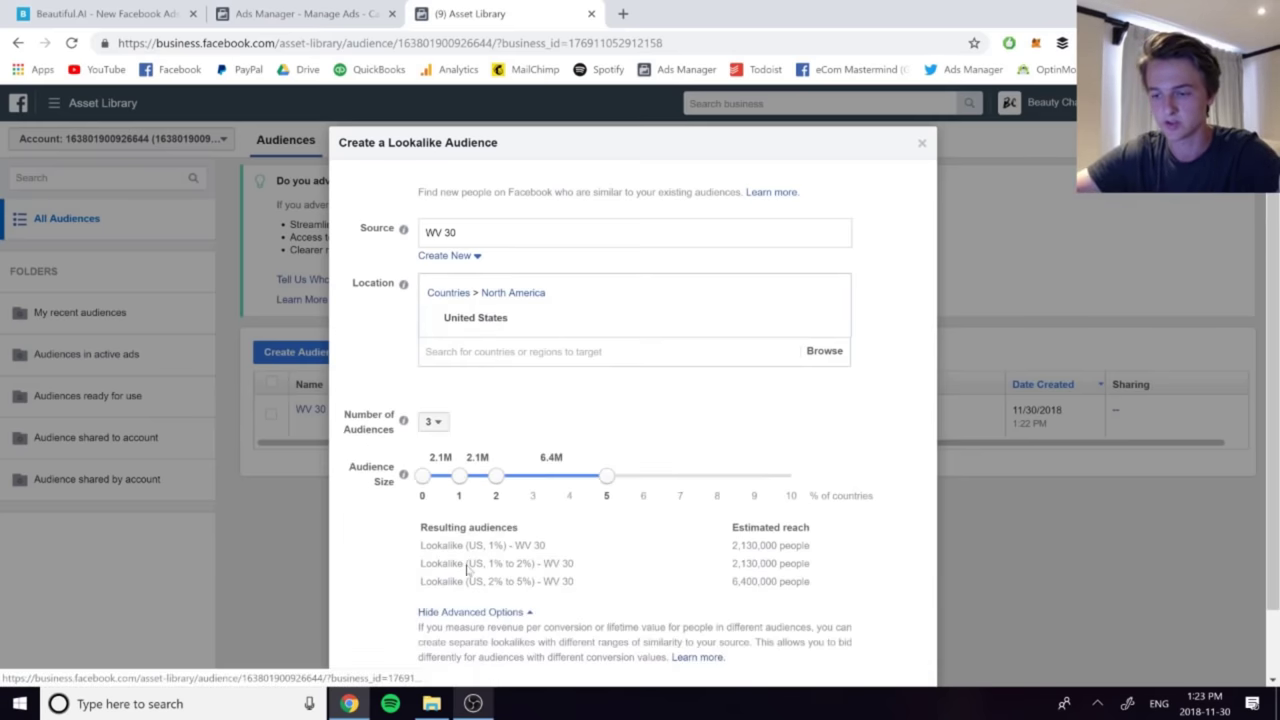
scroll(691, 543, "down", 1)
left_click(433, 401)
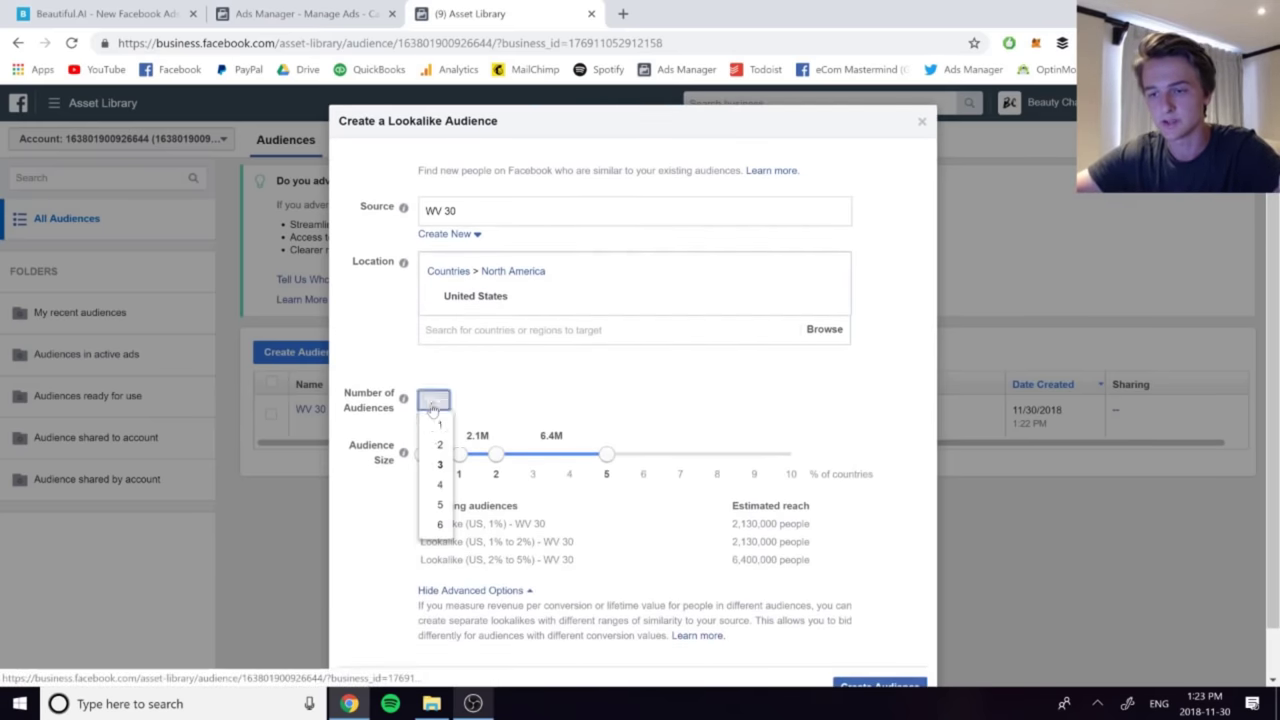
left_click(439, 505)
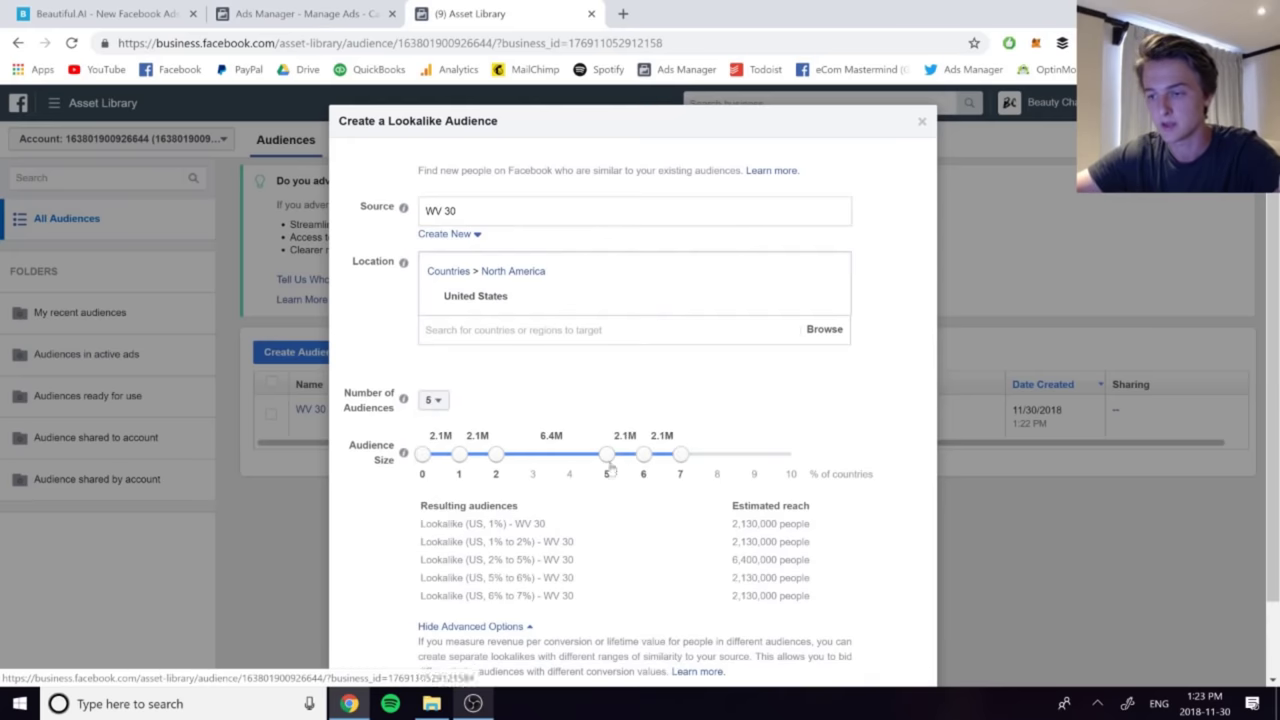
Split the audience sizes into five 1% bands from 0 to 5% and create the lookalike audiences
triple_click(611, 469)
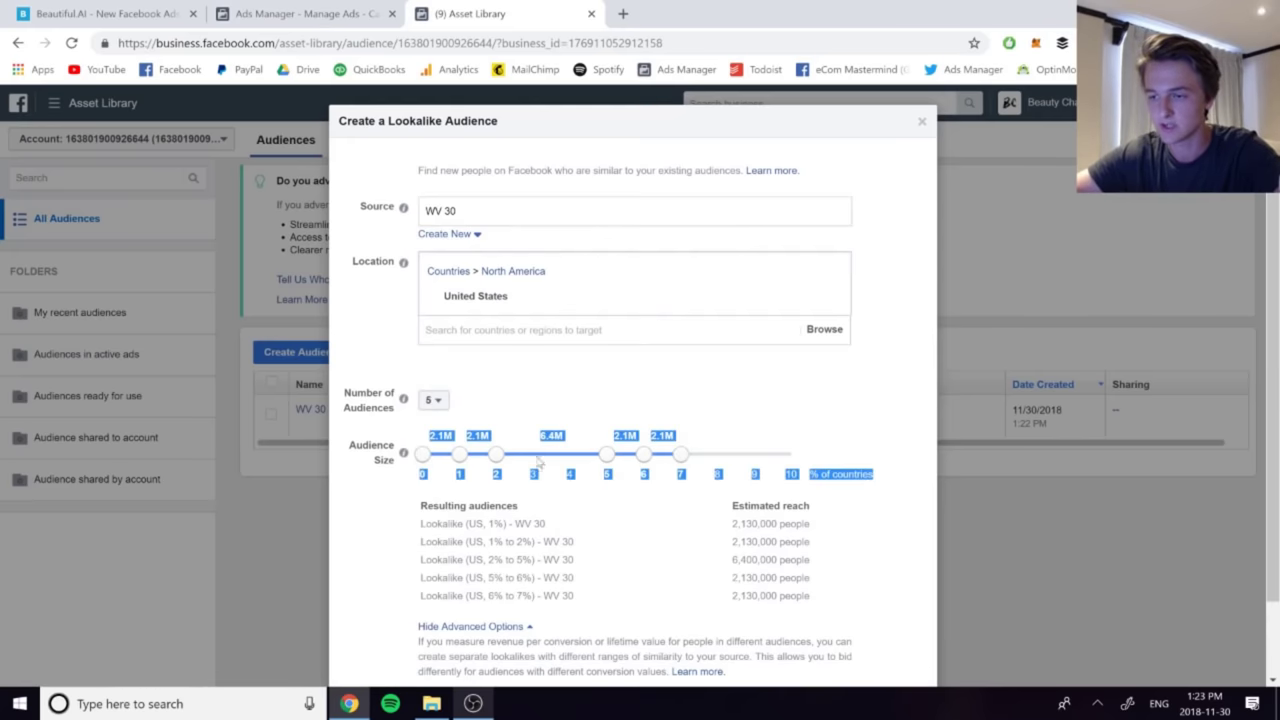
left_click(609, 468)
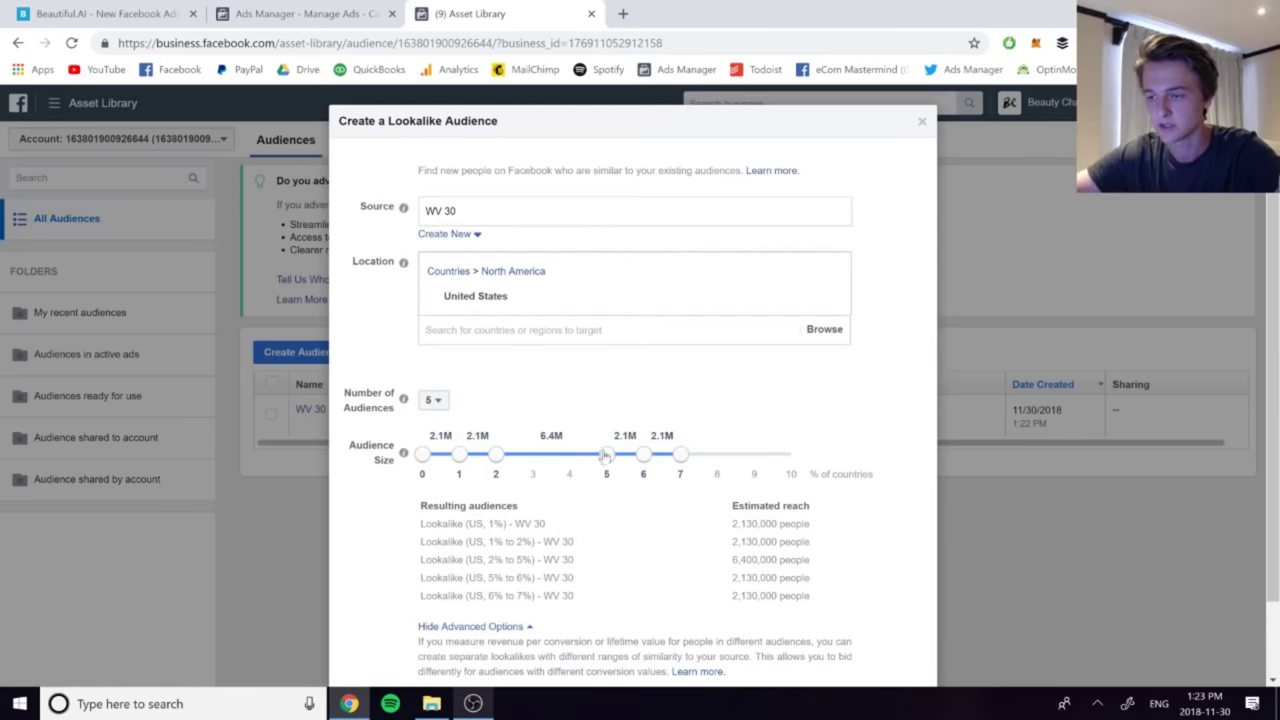
left_click_drag(605, 456, 532, 455)
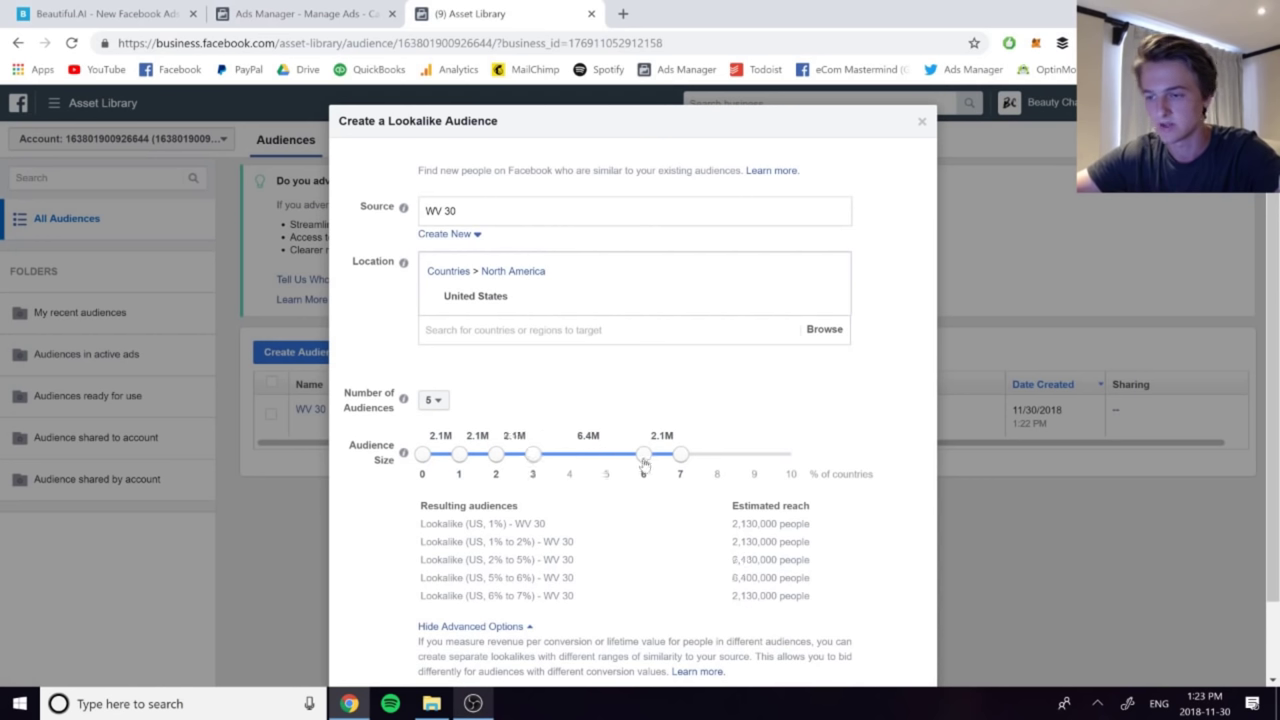
left_click_drag(643, 456, 570, 456)
left_click_drag(680, 455, 620, 456)
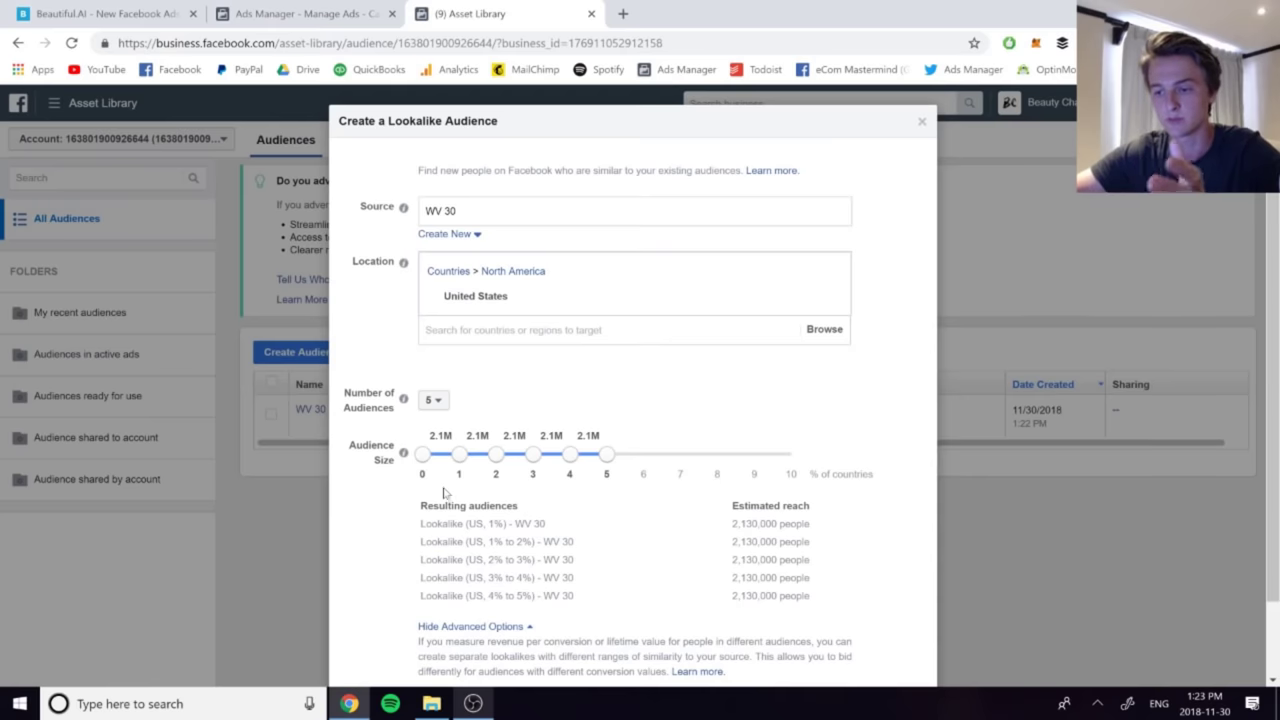
scroll(722, 514, "down", 1)
scroll(722, 514, "down", 1)
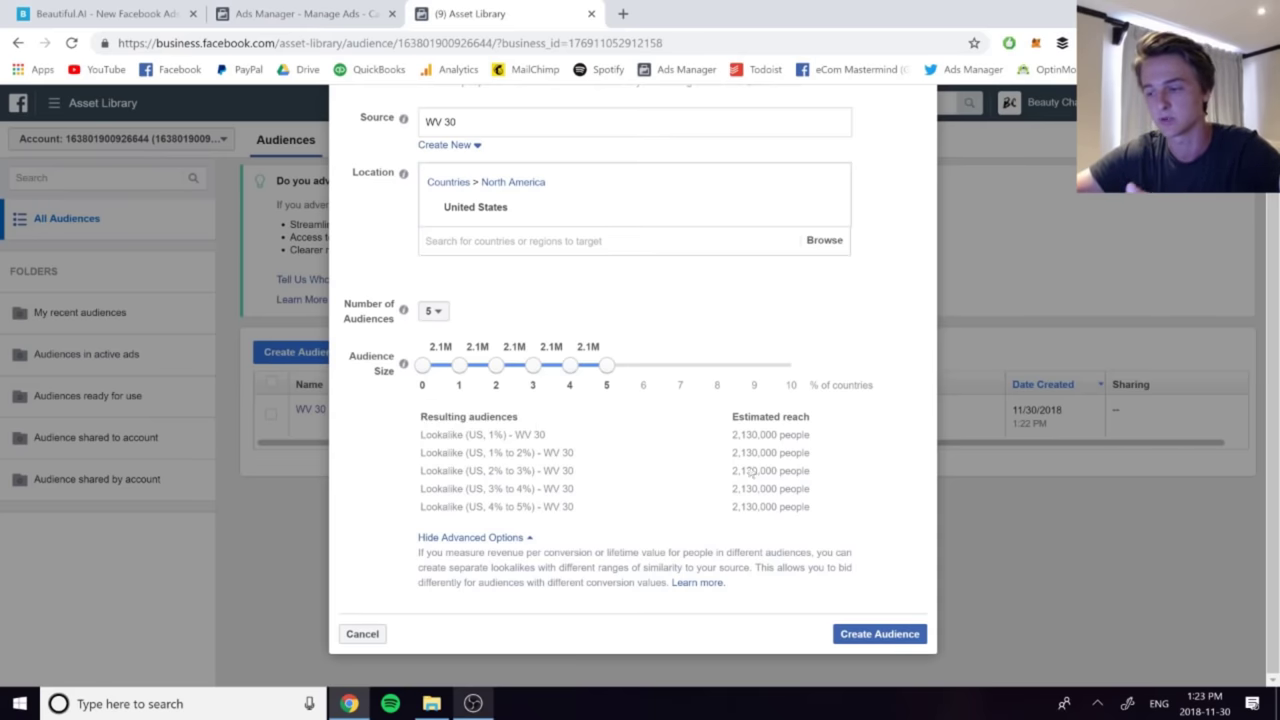
left_click(875, 633)
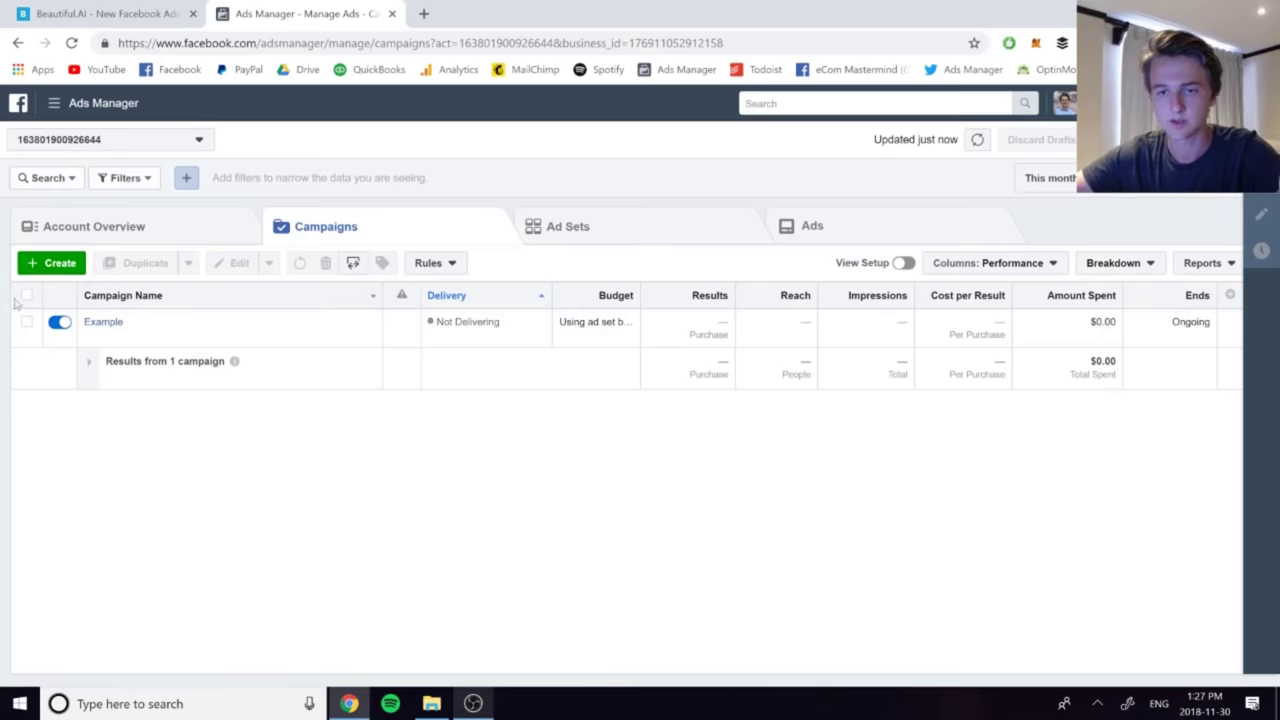
Start a new campaign in Ads Manager named "WV 30 - US - CBO" and turn on budget optimization
left_click(52, 263)
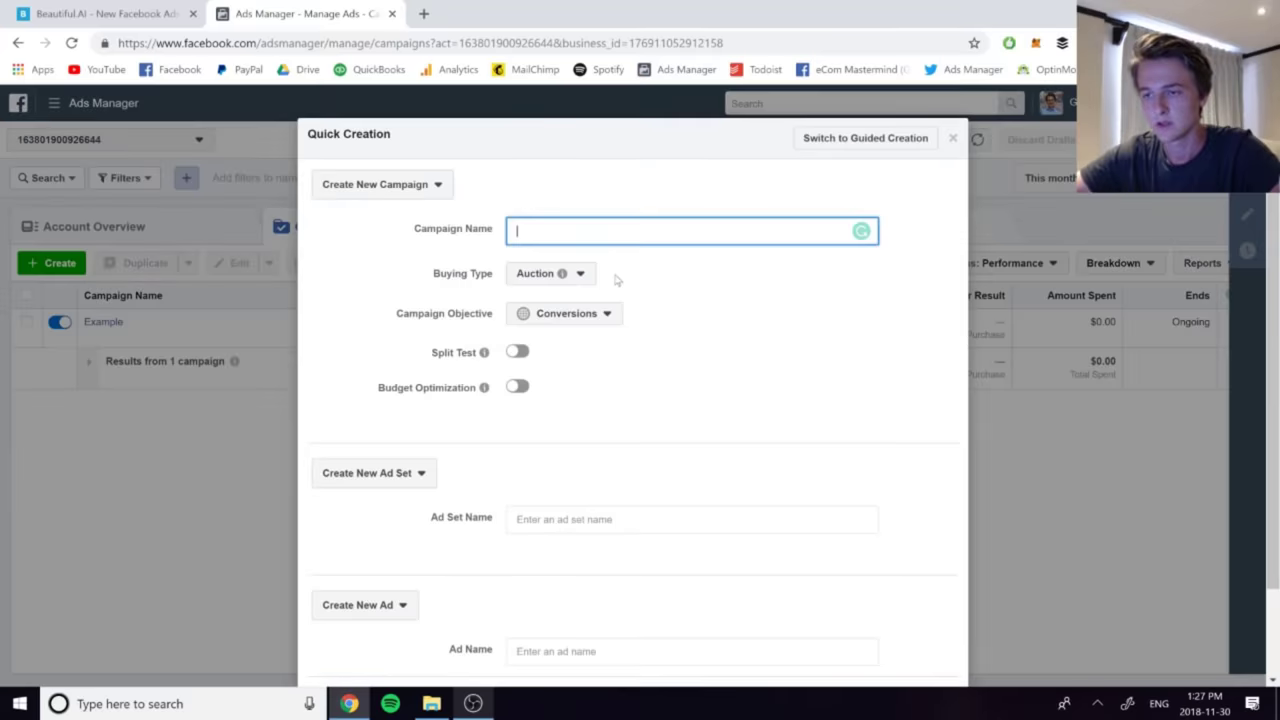
type("W")
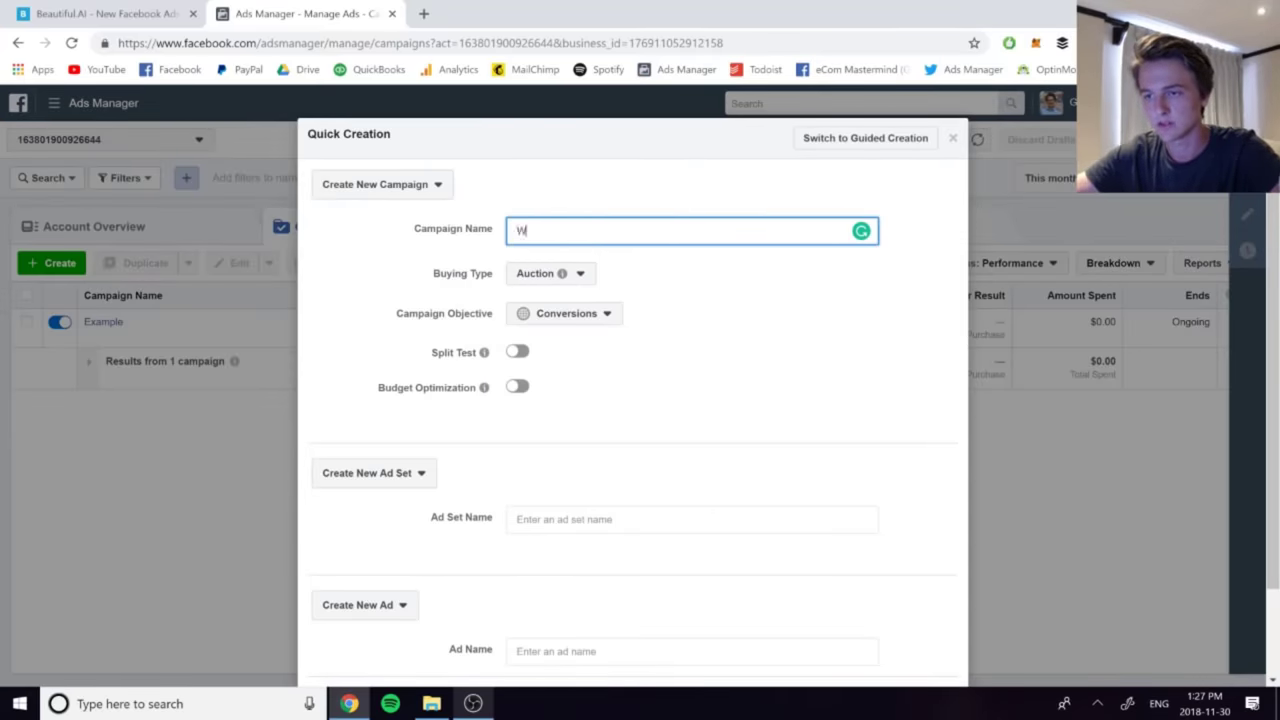
type("V 30 - US - CBO")
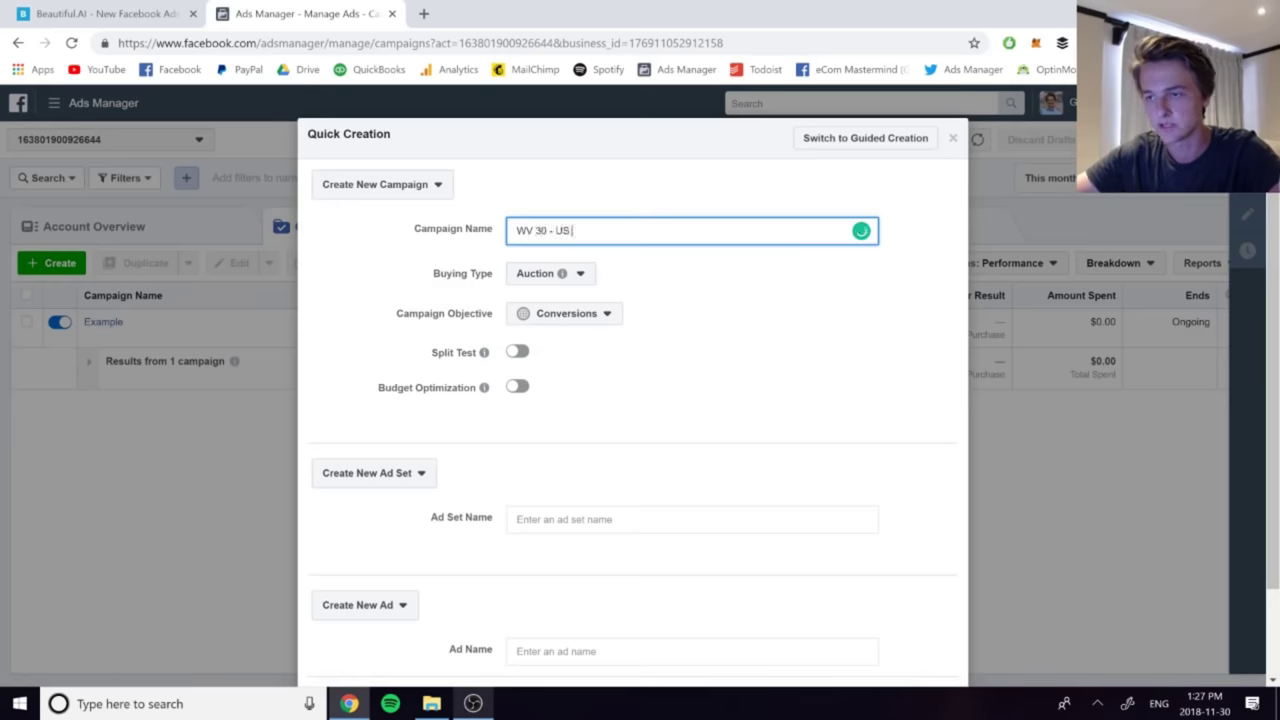
key("Tab")
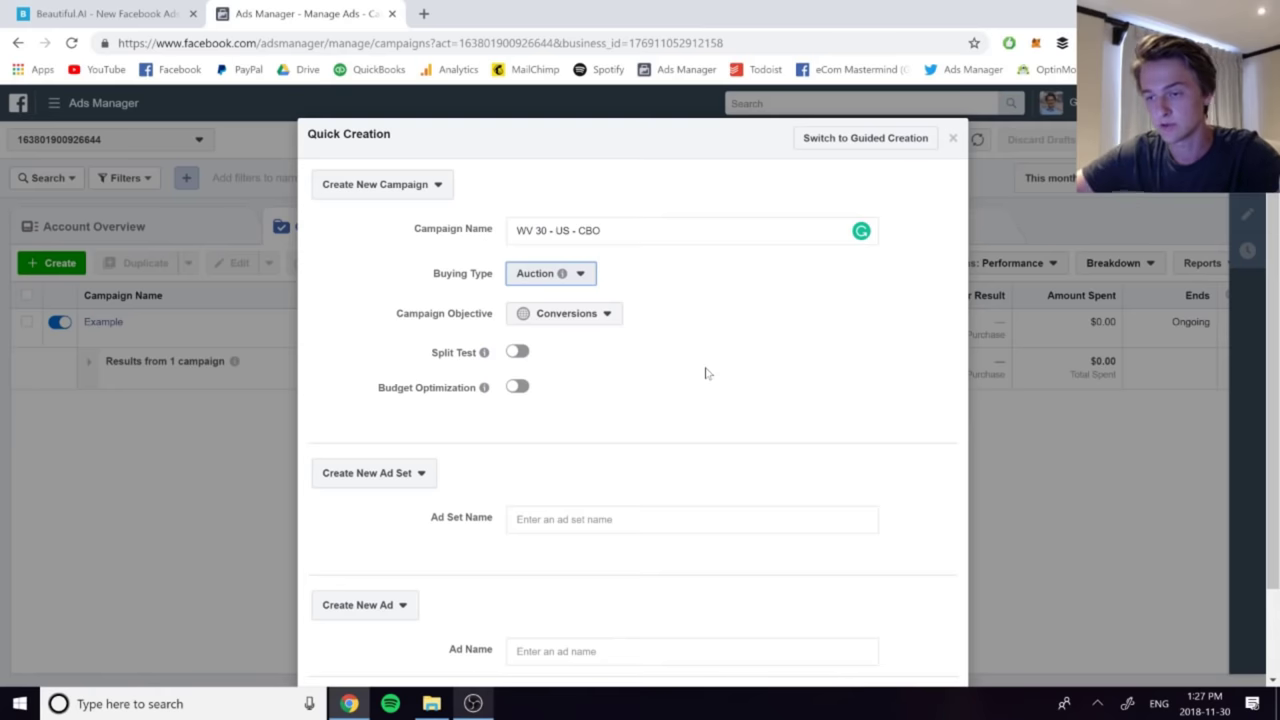
scroll(706, 371, "down", 1)
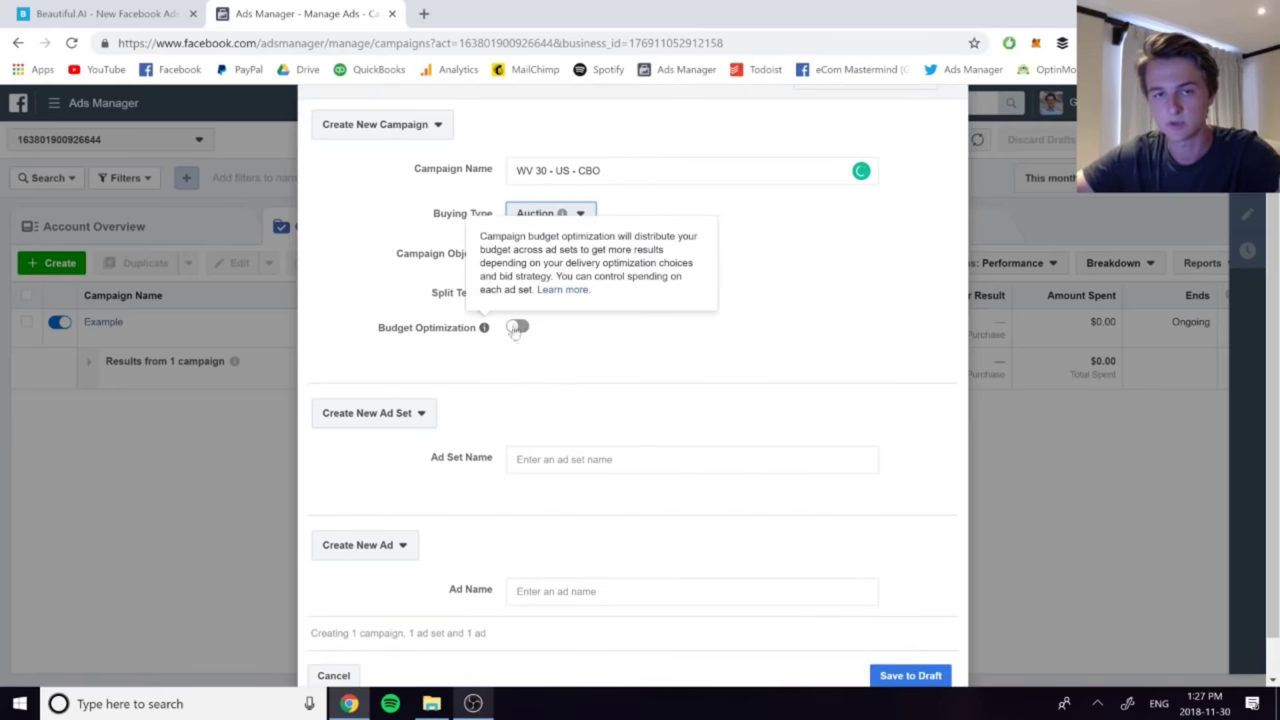
left_click(517, 327)
Name the campaign's new ad set "1%"
scroll(722, 356, "down", 1)
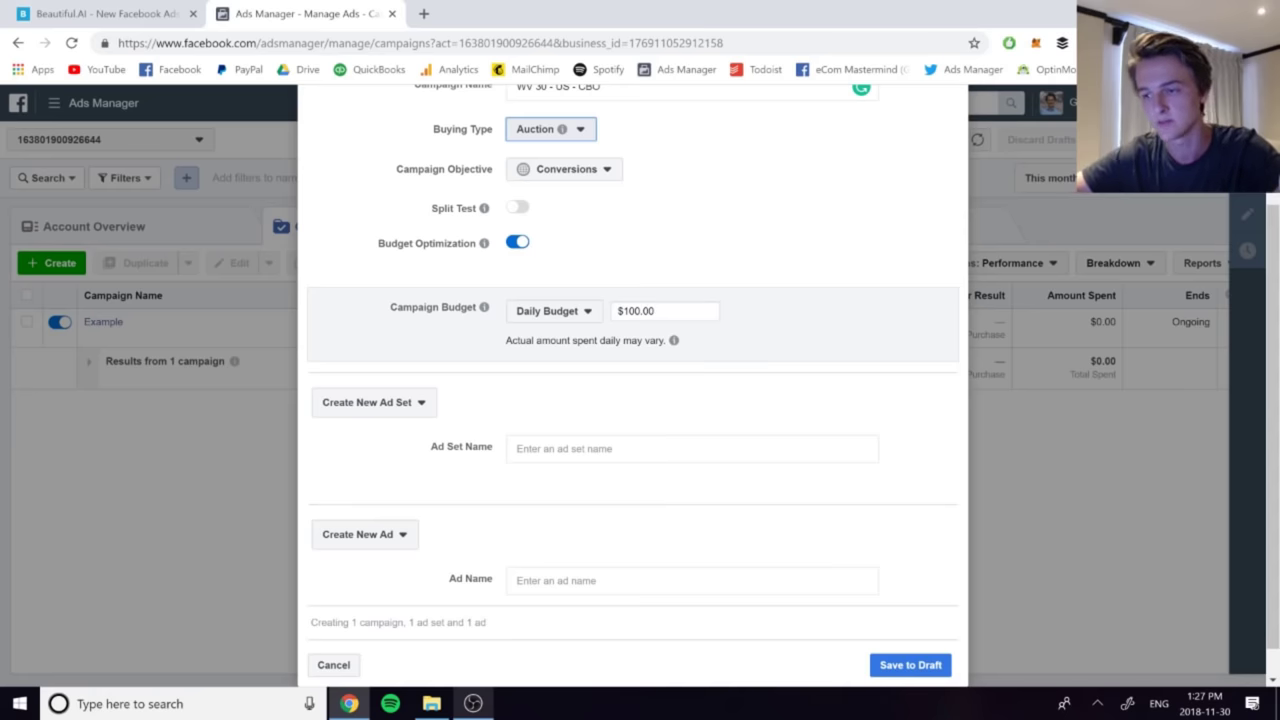
scroll(673, 340, "down", 1)
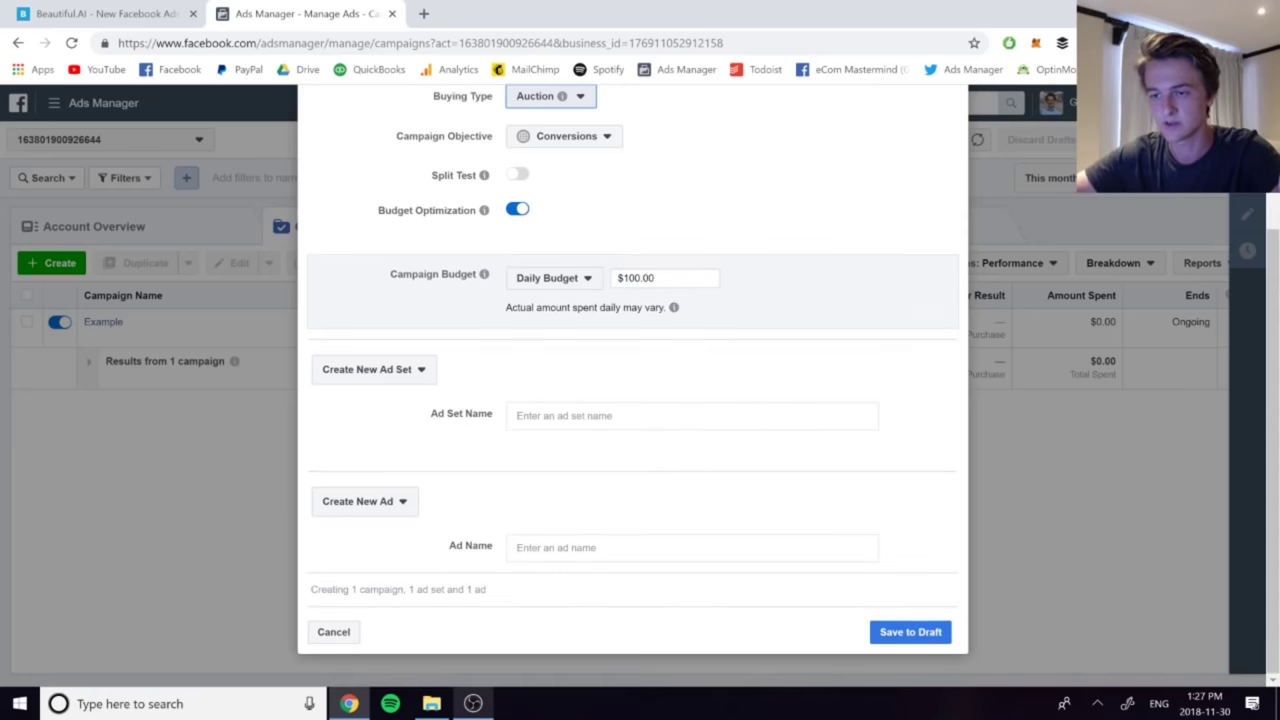
left_click(541, 410)
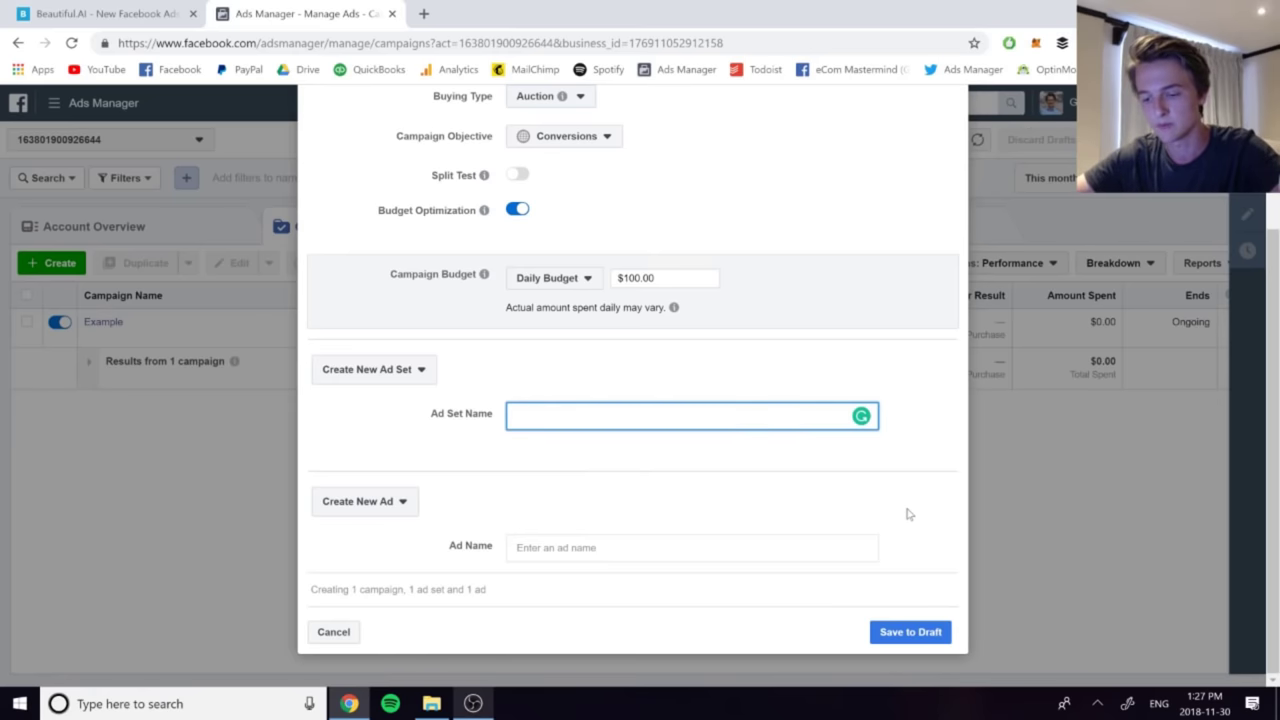
type("1%")
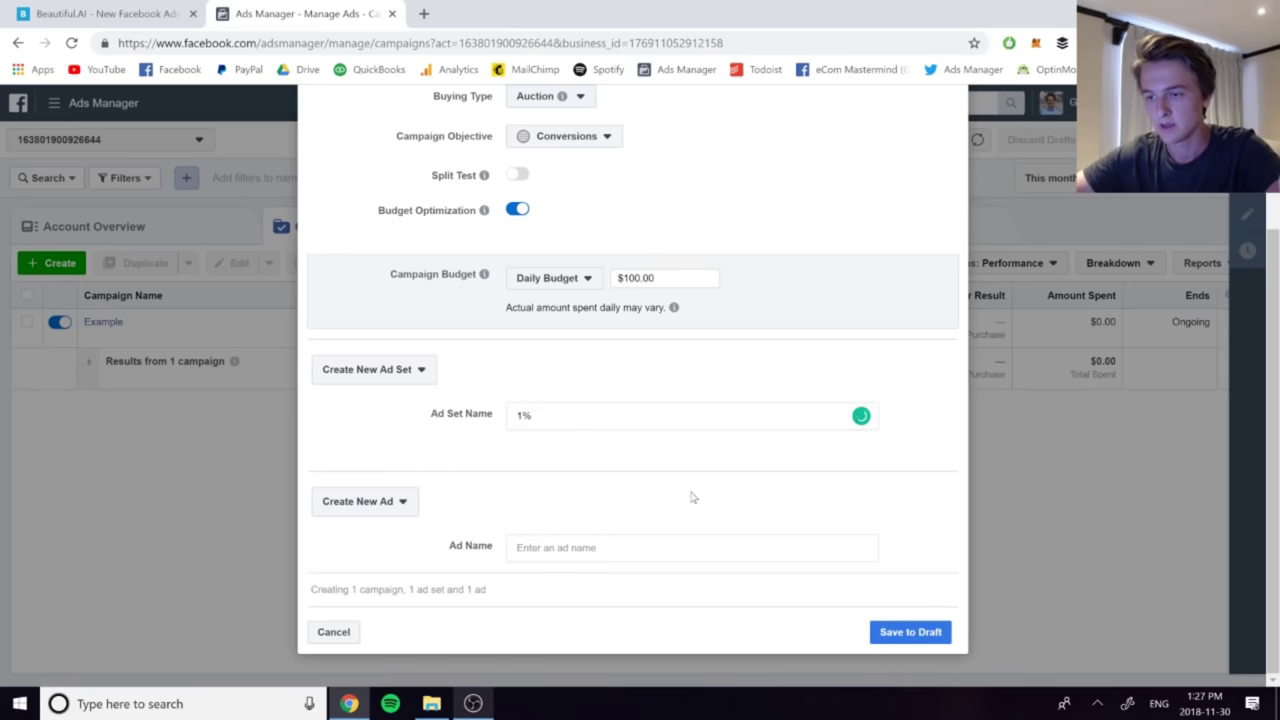
Skip creating an ad and save the new campaign with its ad set to draft
left_click(364, 501)
left_click(366, 554)
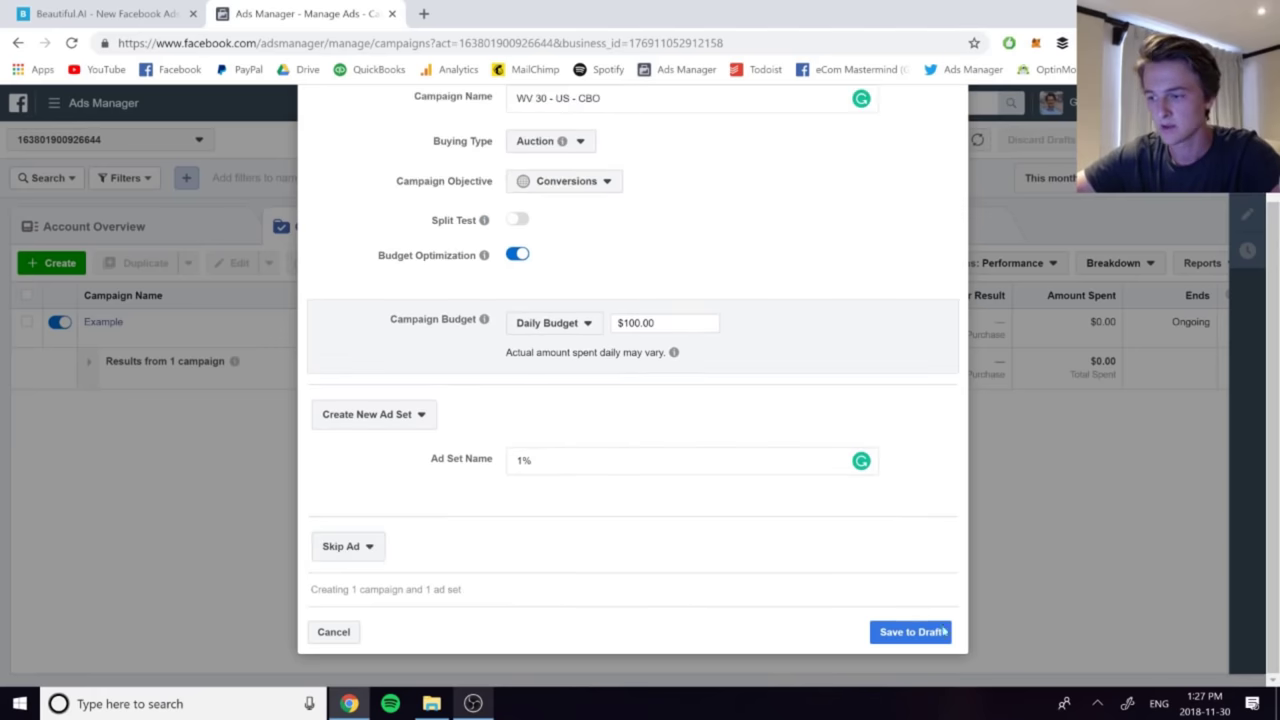
left_click(910, 632)
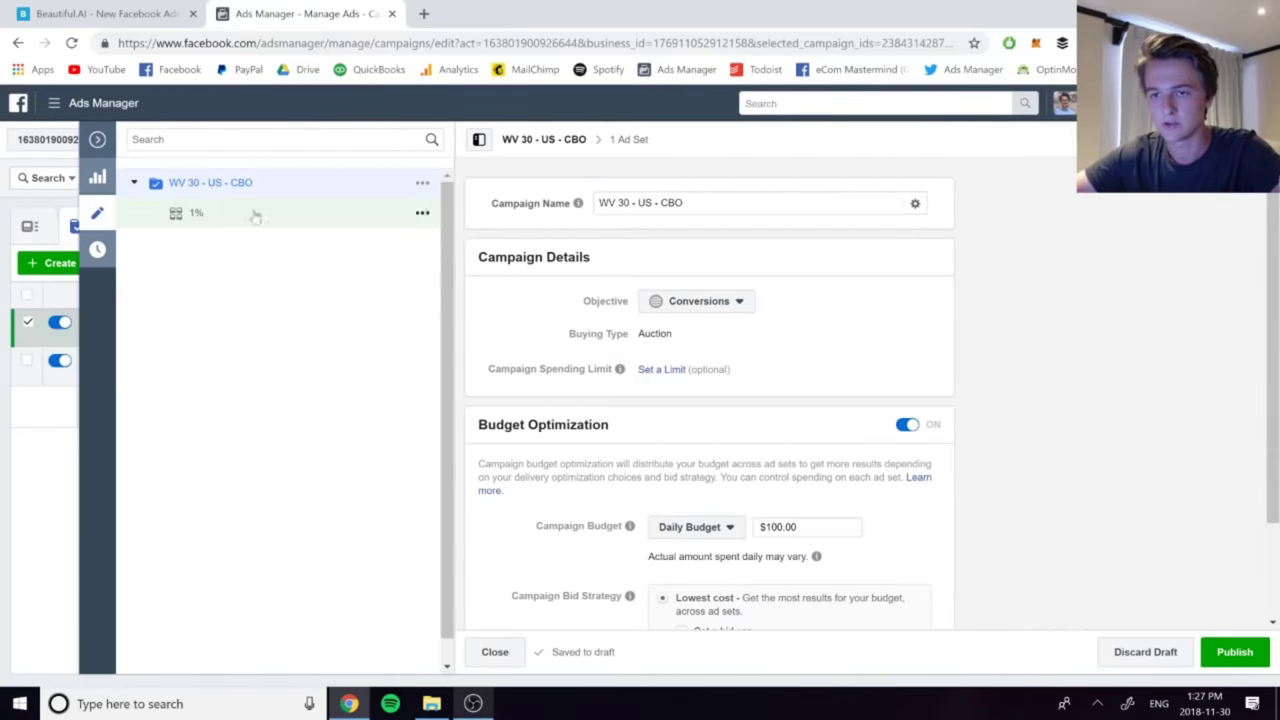
Open the 1% ad set and choose Lead as its website conversion event
left_click(254, 215)
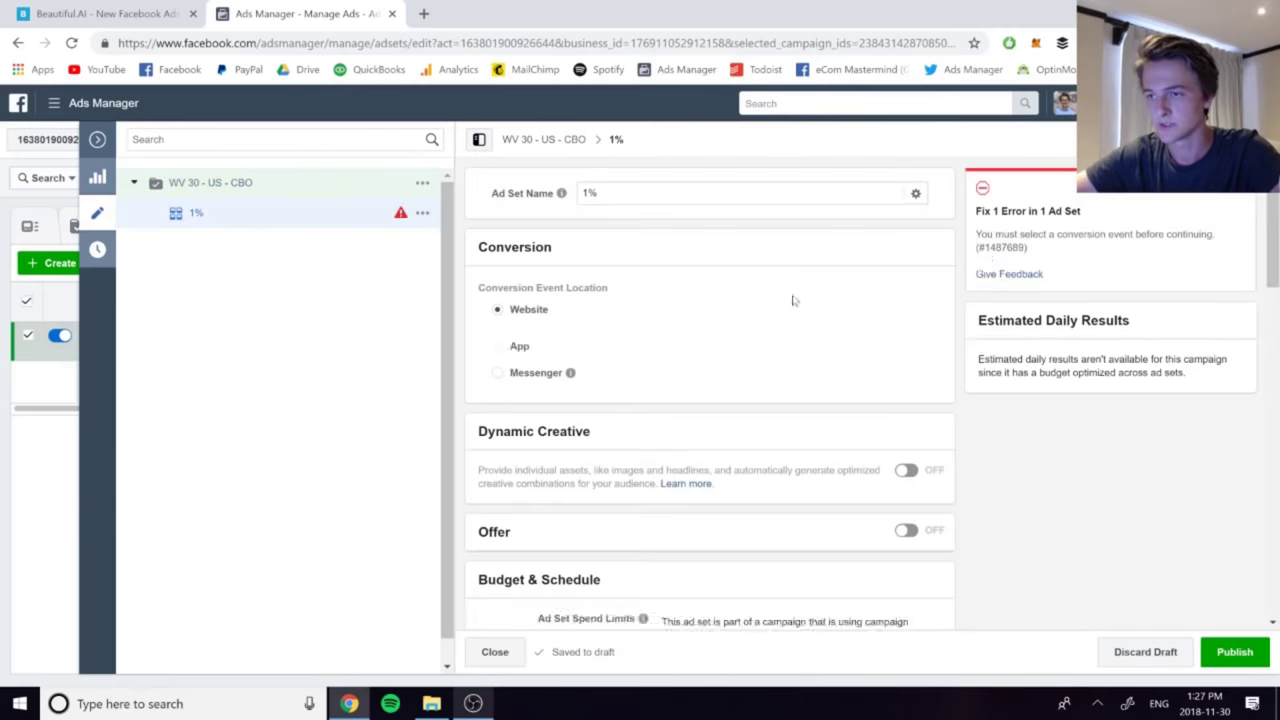
scroll(760, 370, "down", 2)
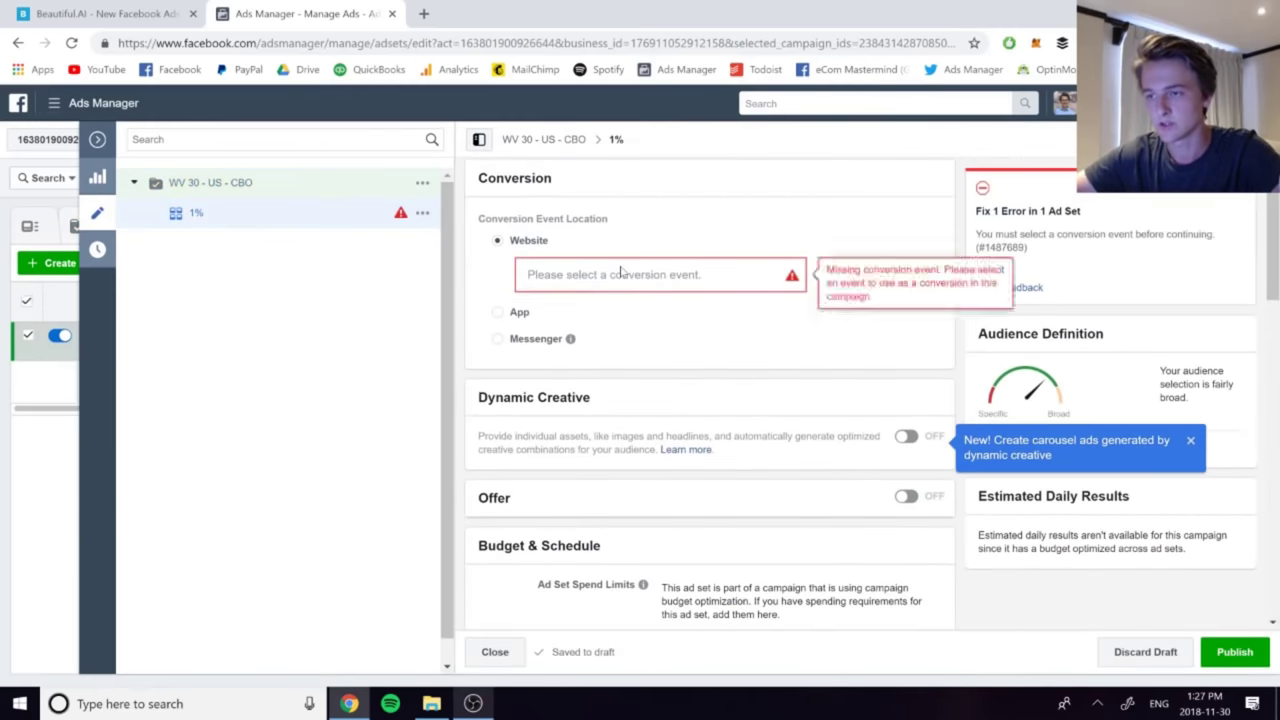
left_click(625, 274)
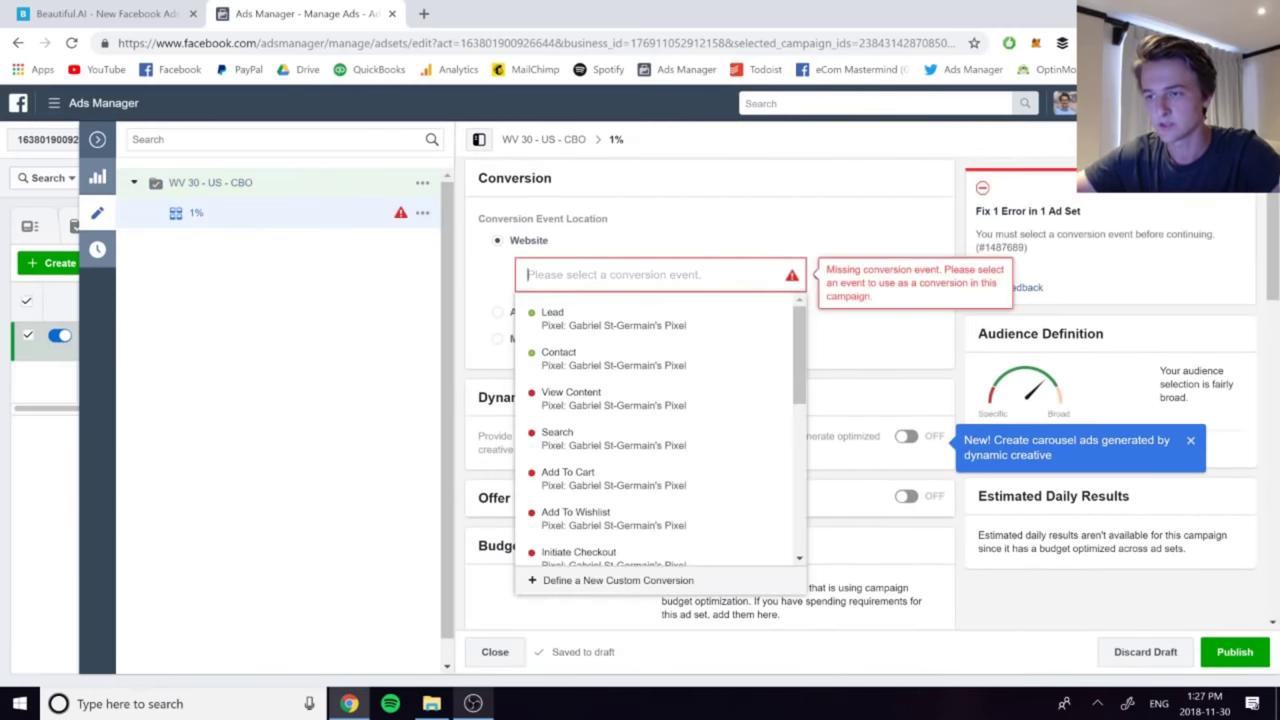
left_click(630, 330)
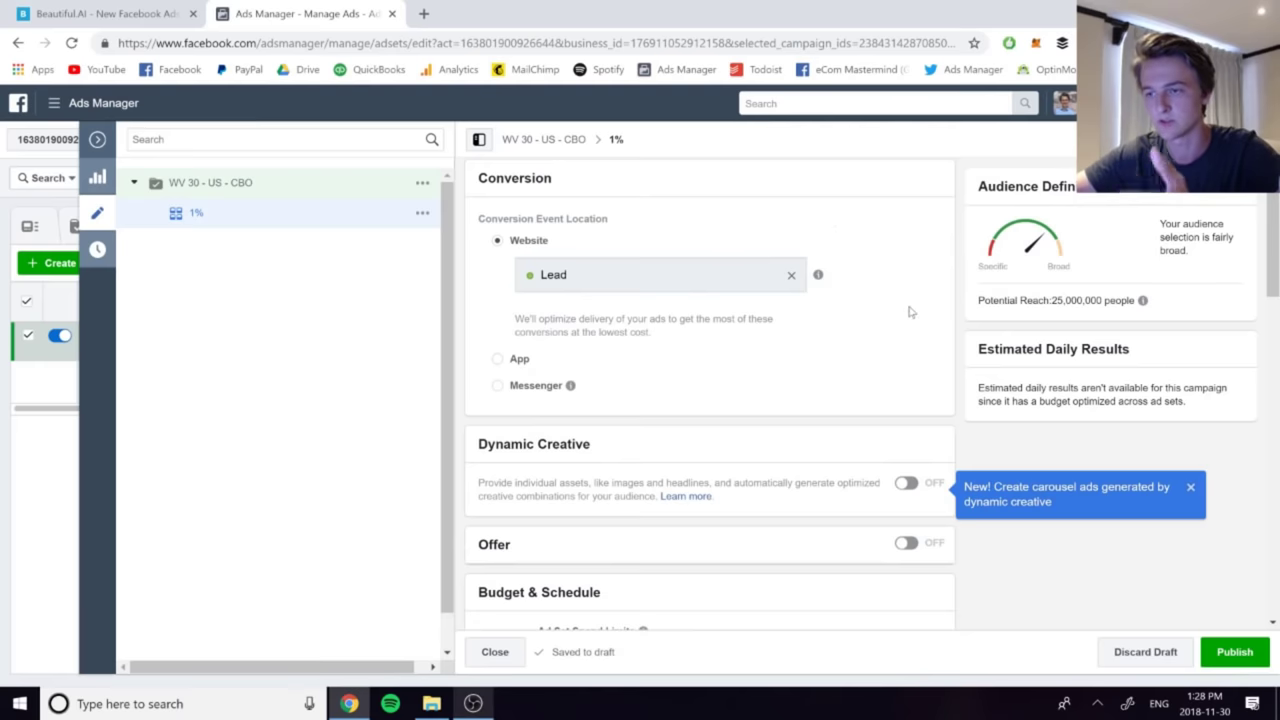
Target the custom audience "Lookalike (US, 1%) - WV 30" in the 1% ad set
scroll(910, 312, "down", 1)
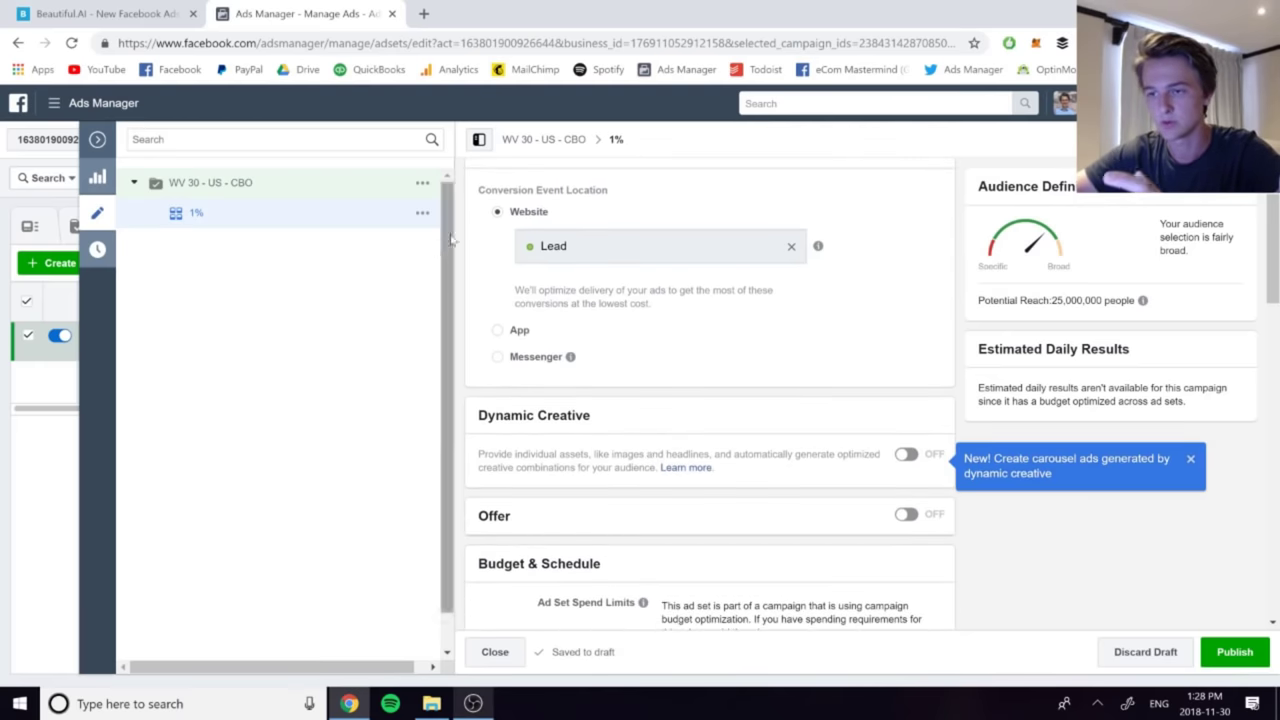
scroll(817, 377, "down", 3)
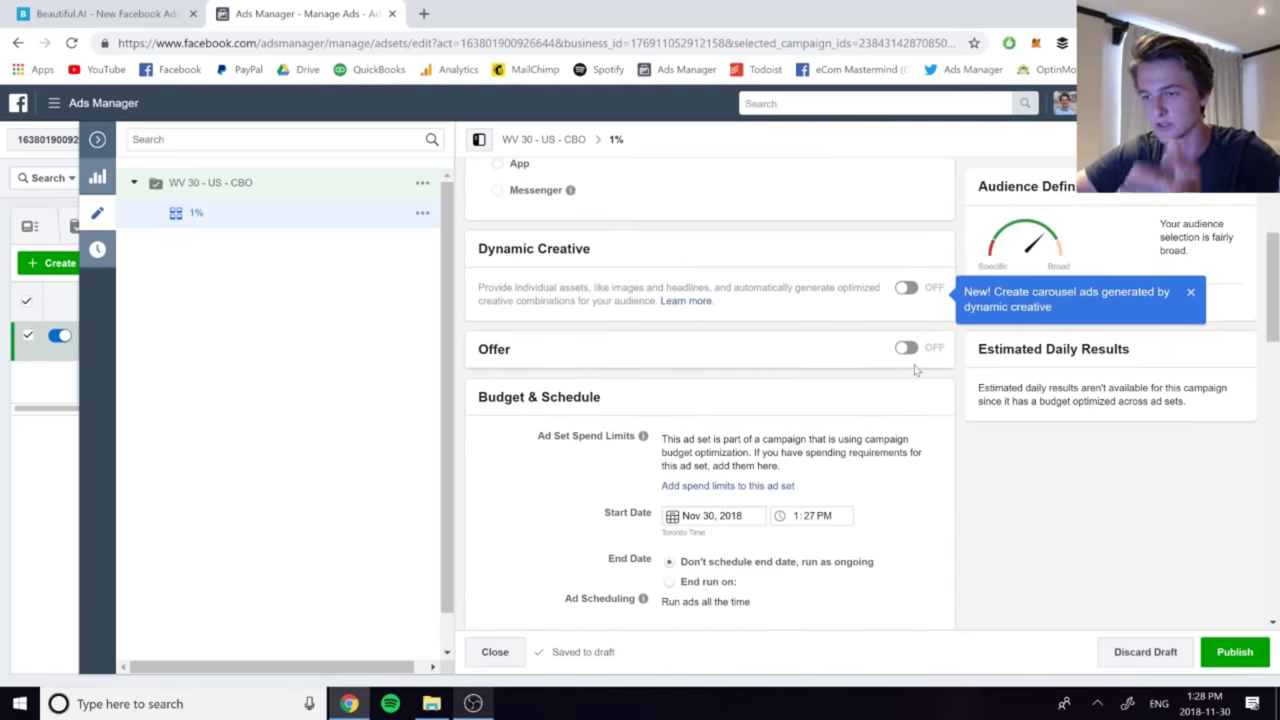
scroll(913, 370, "down", 7)
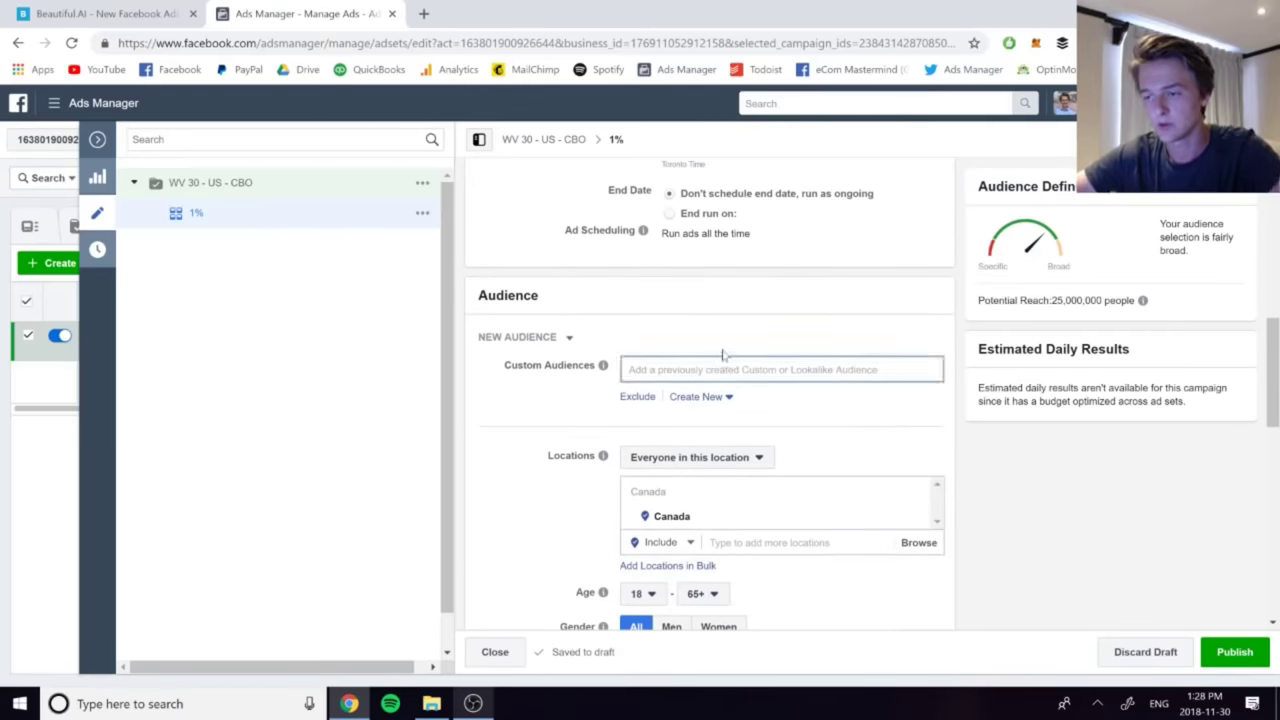
left_click(629, 369)
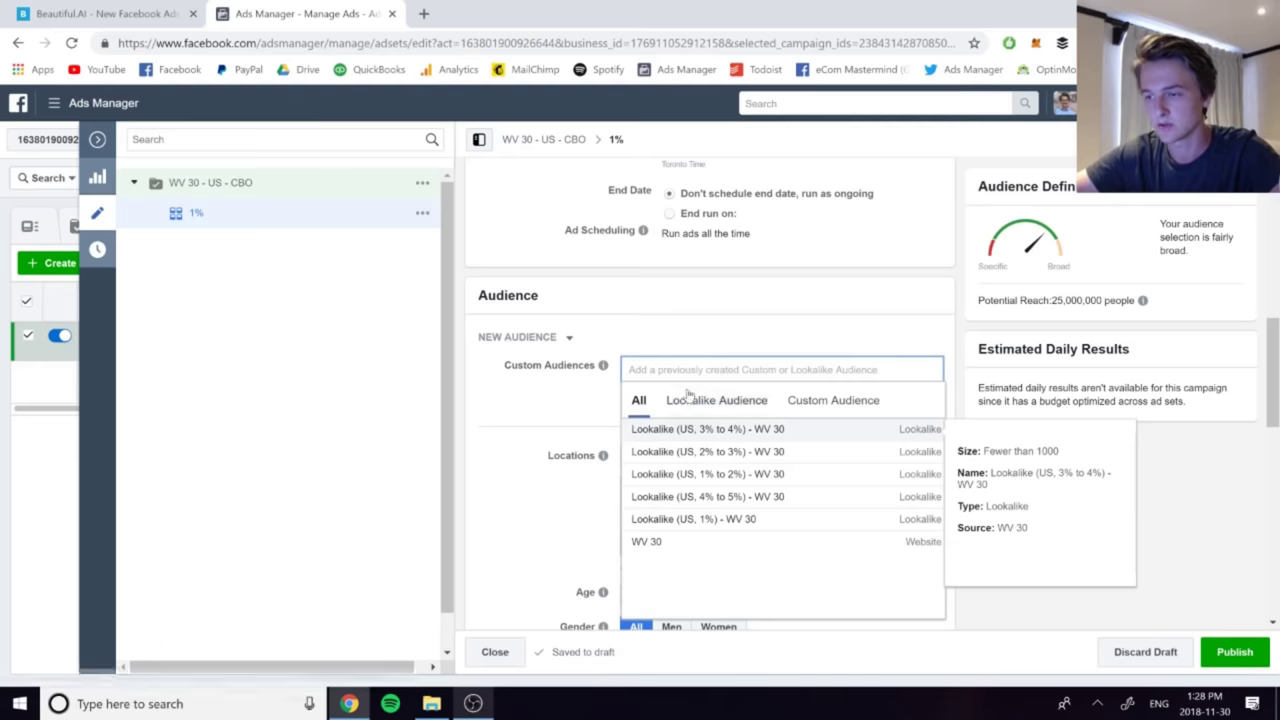
left_click(708, 521)
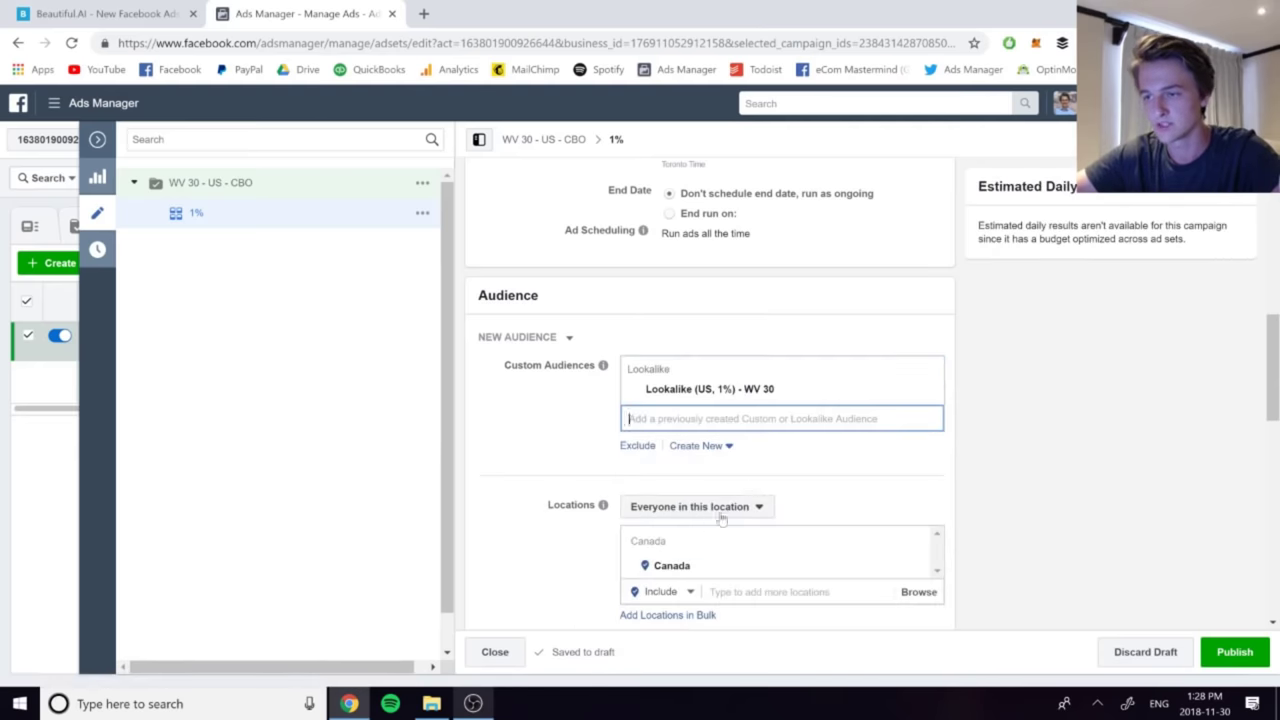
Remove Canada from the ad set's locations and set the minimum age to 13
scroll(554, 425, "down", 1)
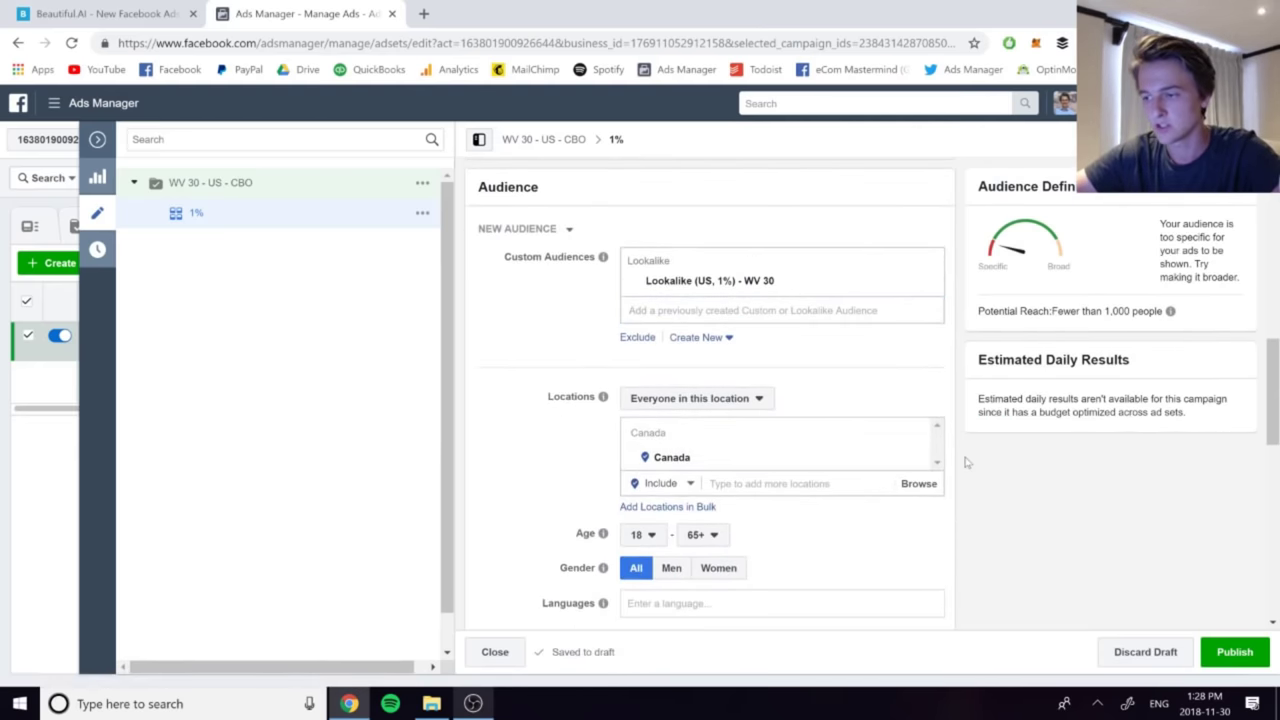
left_click(913, 459)
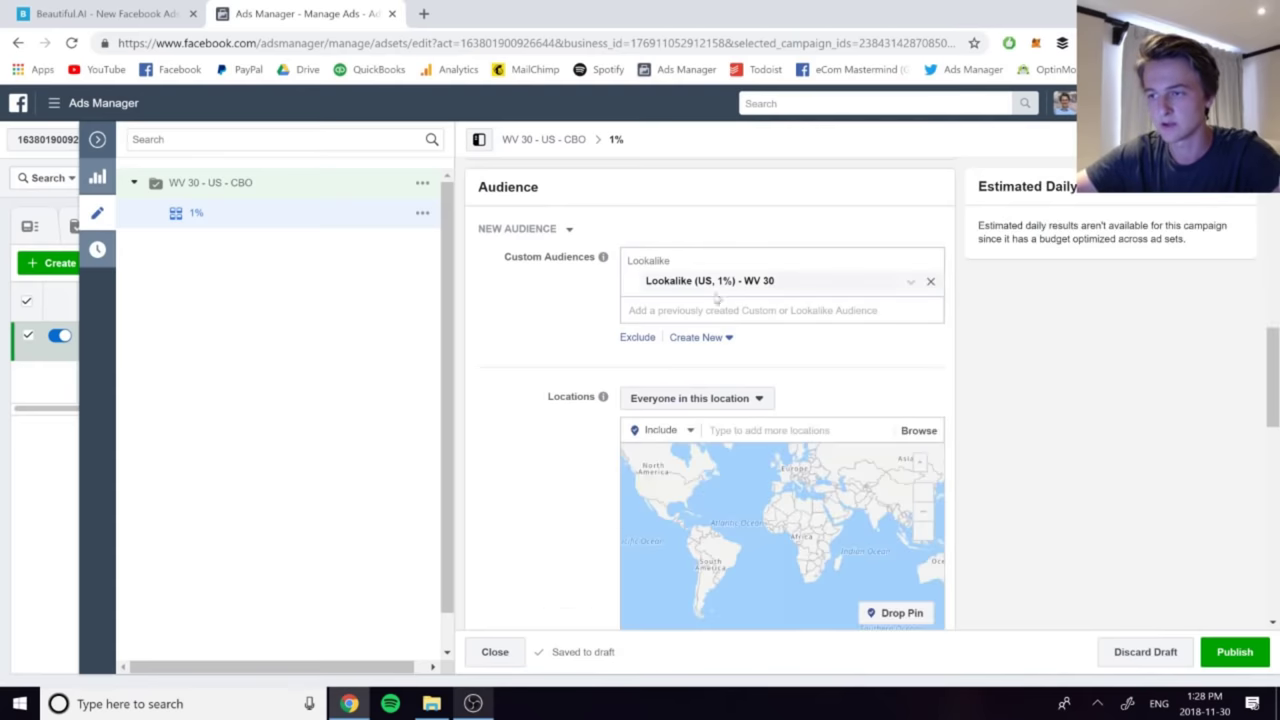
scroll(577, 350, "down", 5)
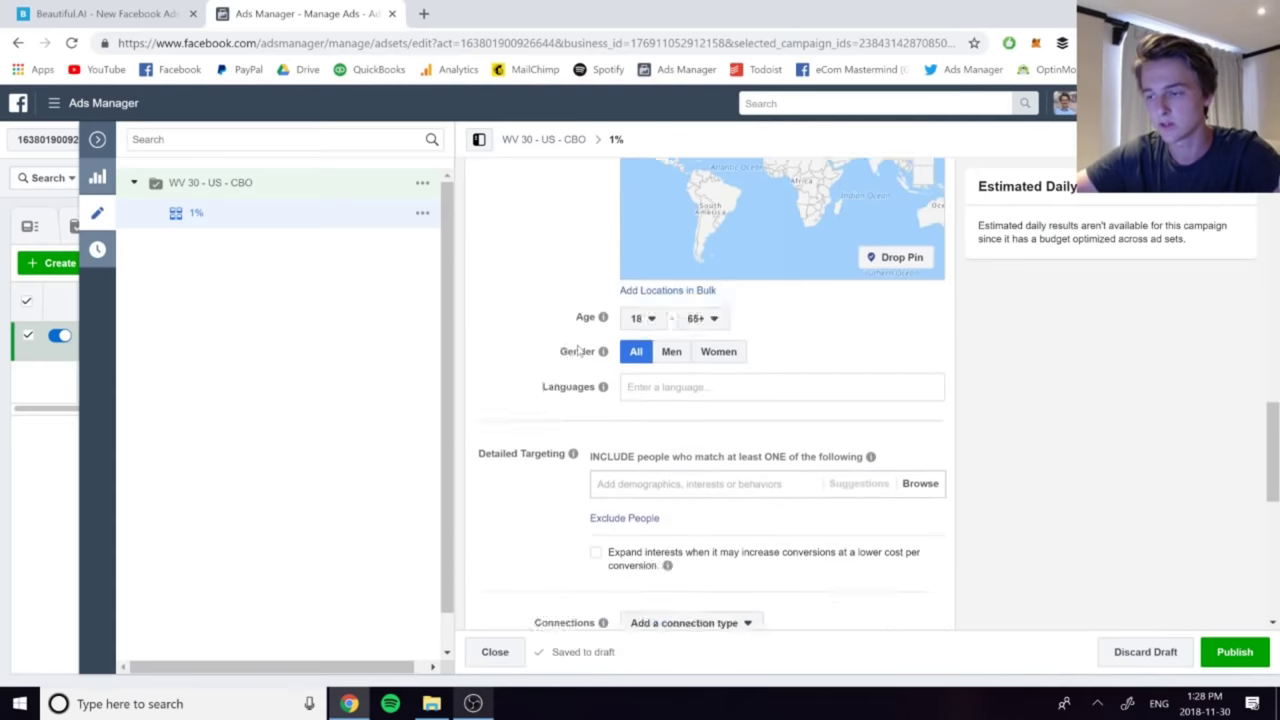
left_click(648, 228)
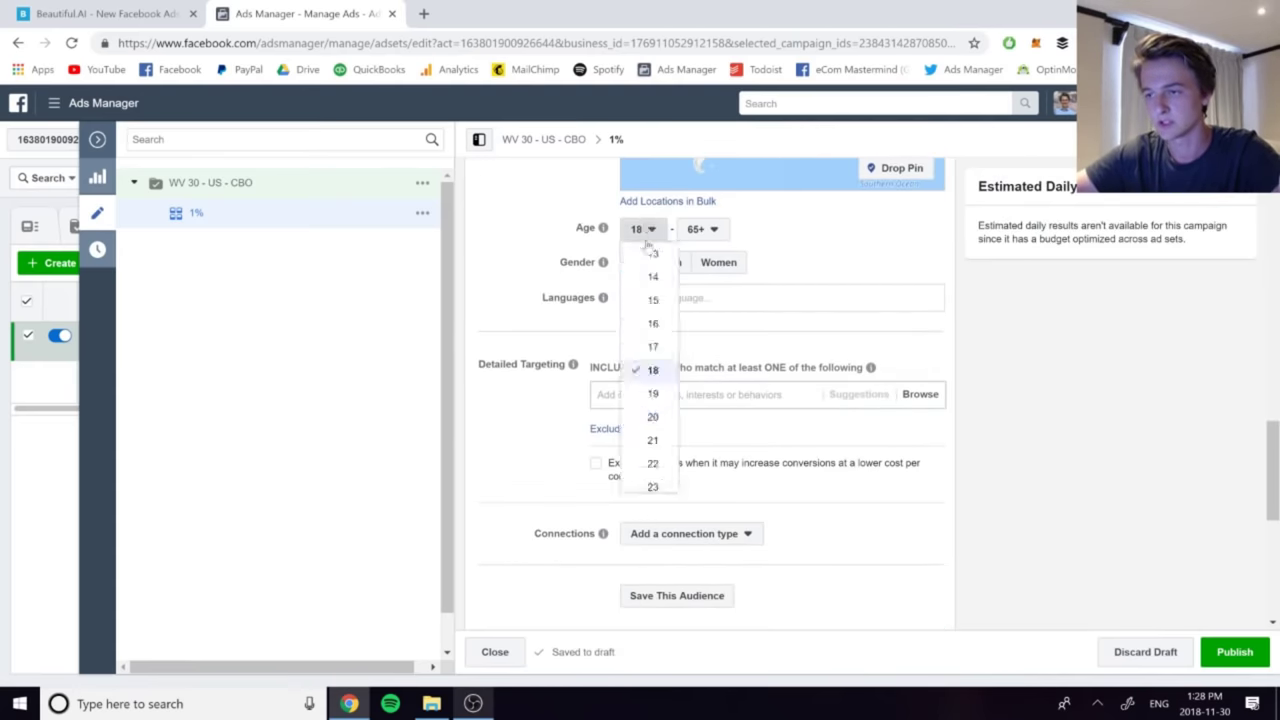
left_click(645, 254)
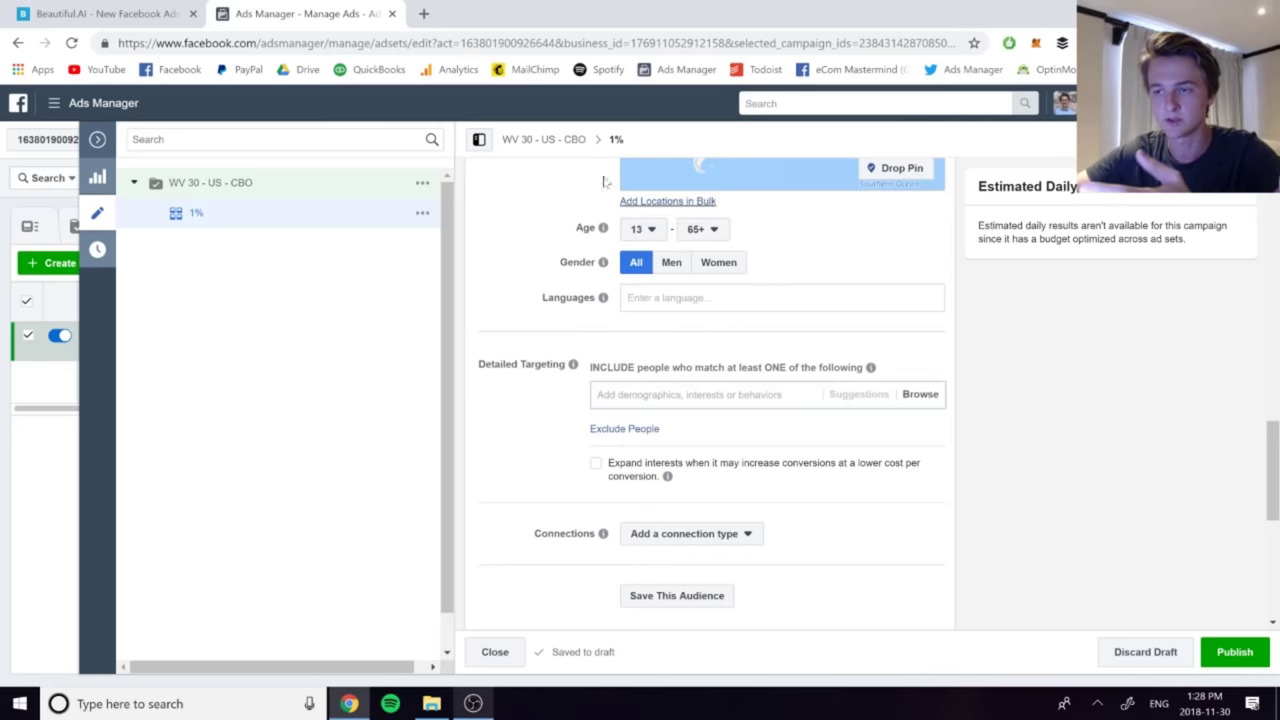
Switch the 1% ad set from automatic placements to Edit Placements
scroll(514, 282, "down", 1)
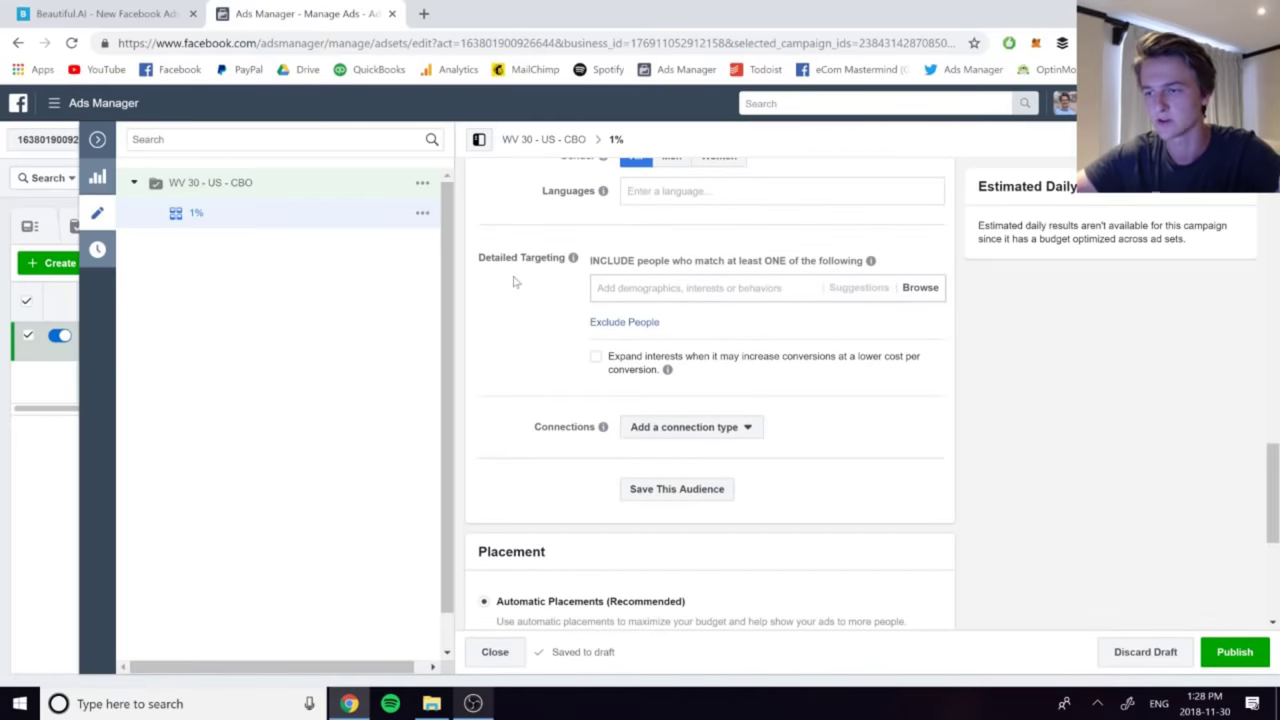
scroll(514, 282, "down", 1)
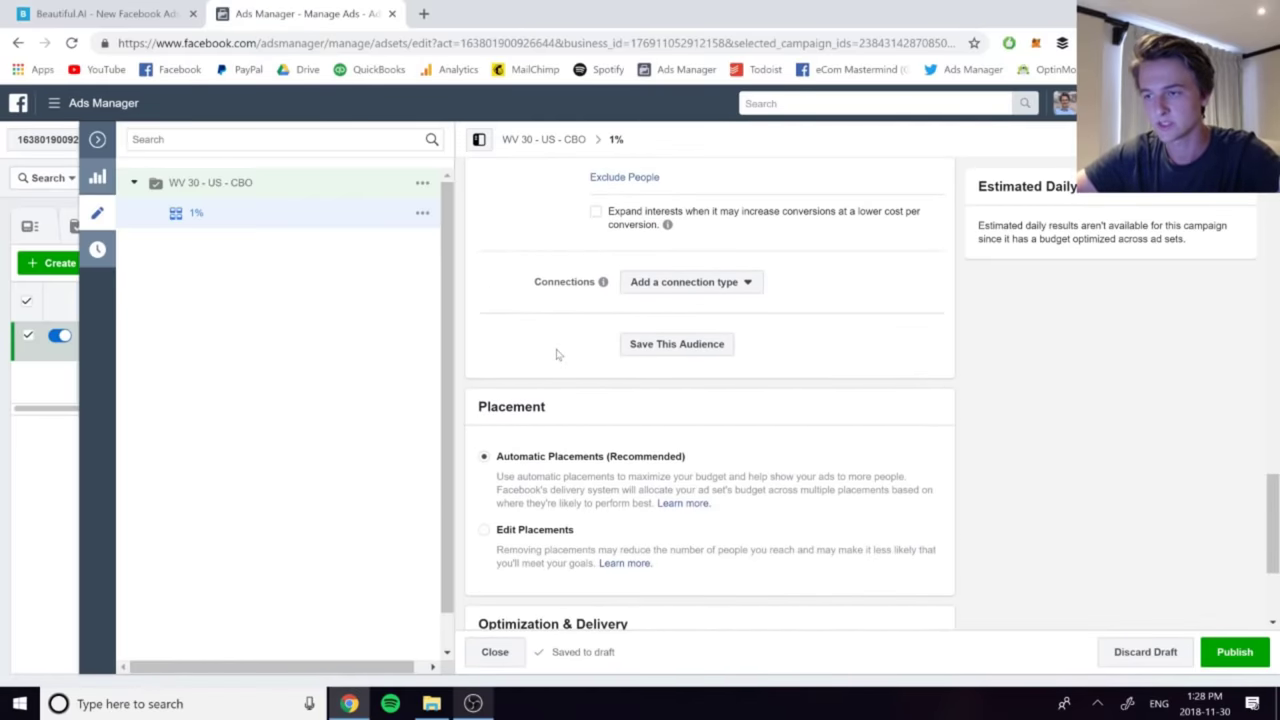
scroll(558, 354, "down", 1)
left_click(511, 397)
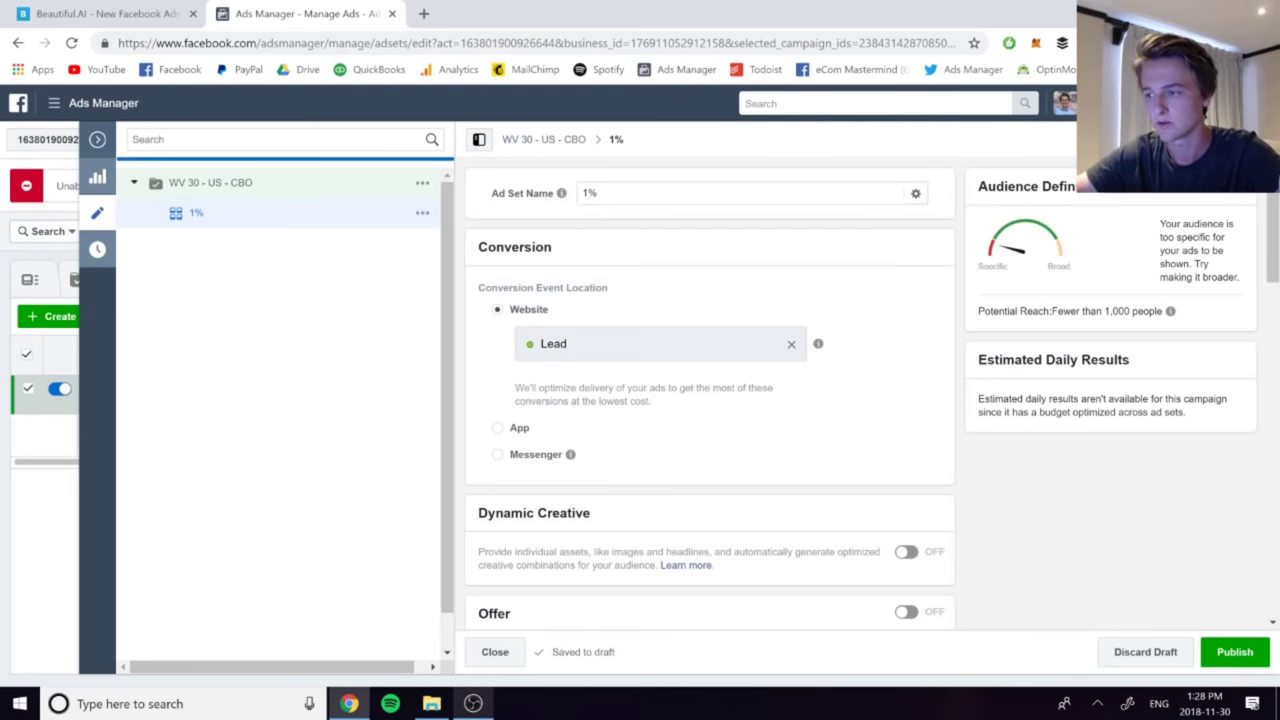
scroll(521, 389, "down", 3)
scroll(521, 389, "down", 7)
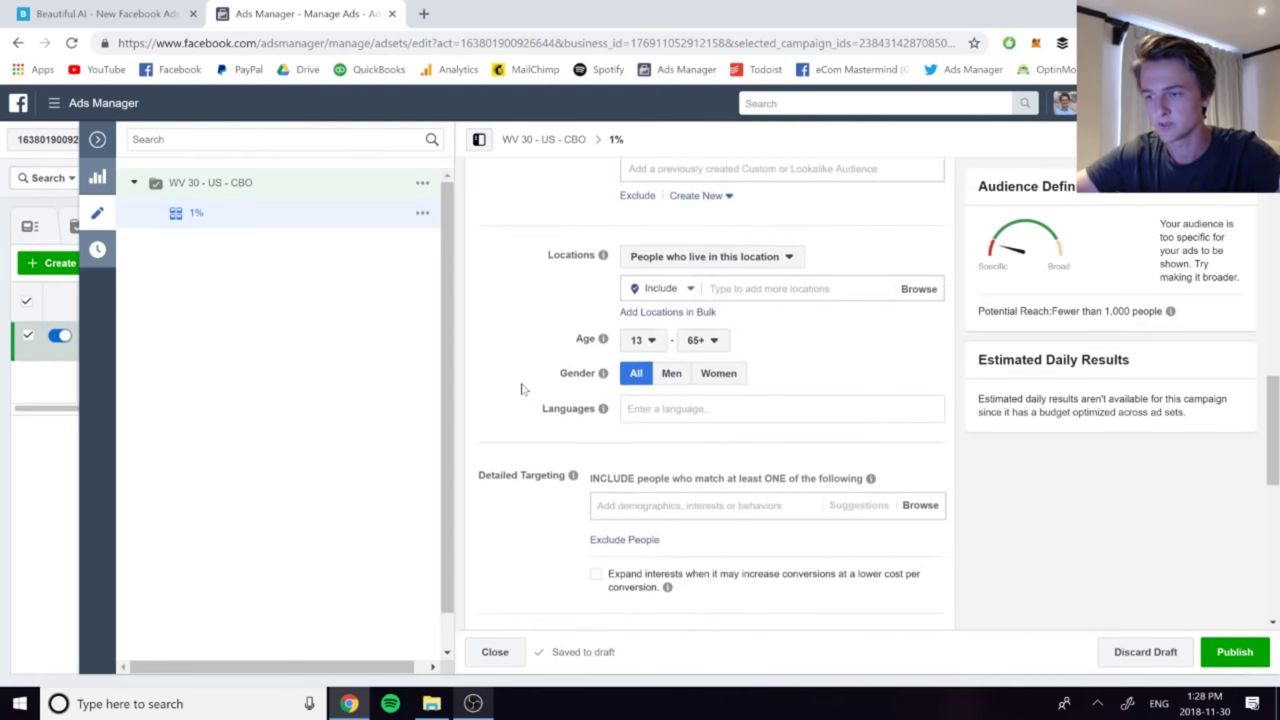
left_click(528, 380)
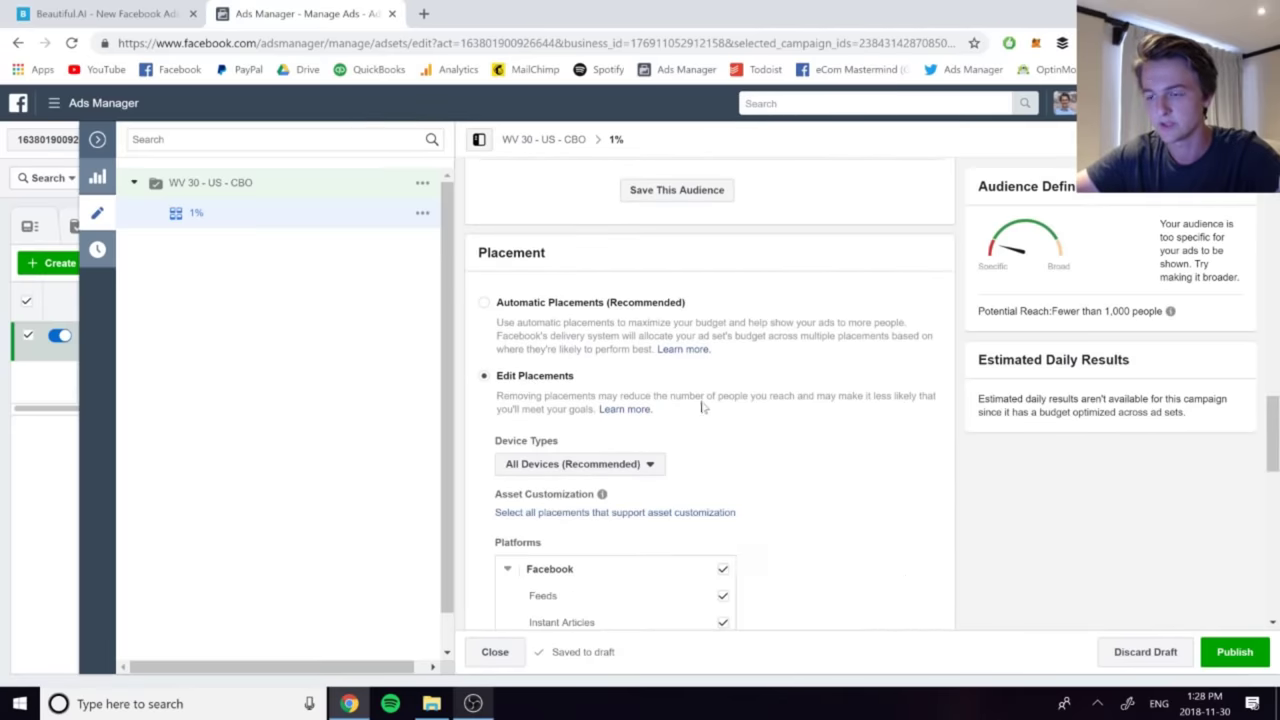
Limit the placements to Facebook Feeds and Instagram Feed, removing Audience Network and the other placements, and close the ad set editor
scroll(742, 523, "down", 2)
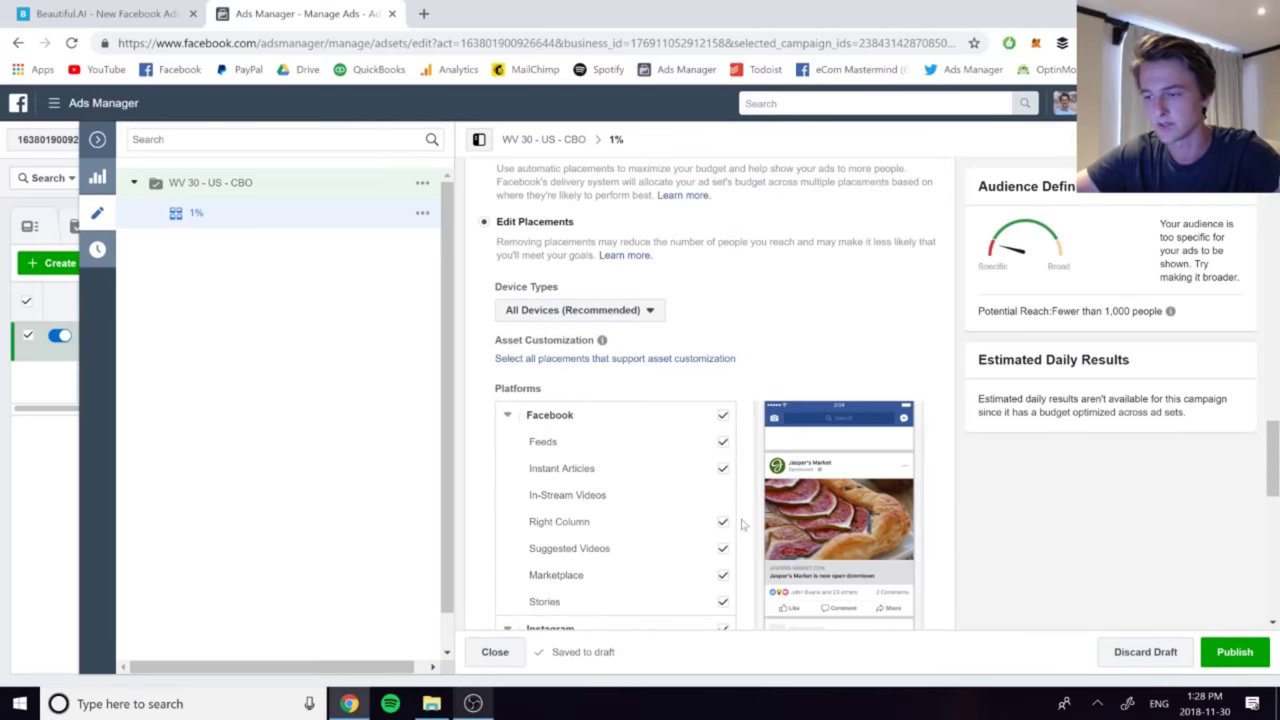
left_click(722, 414)
scroll(713, 381, "down", 1)
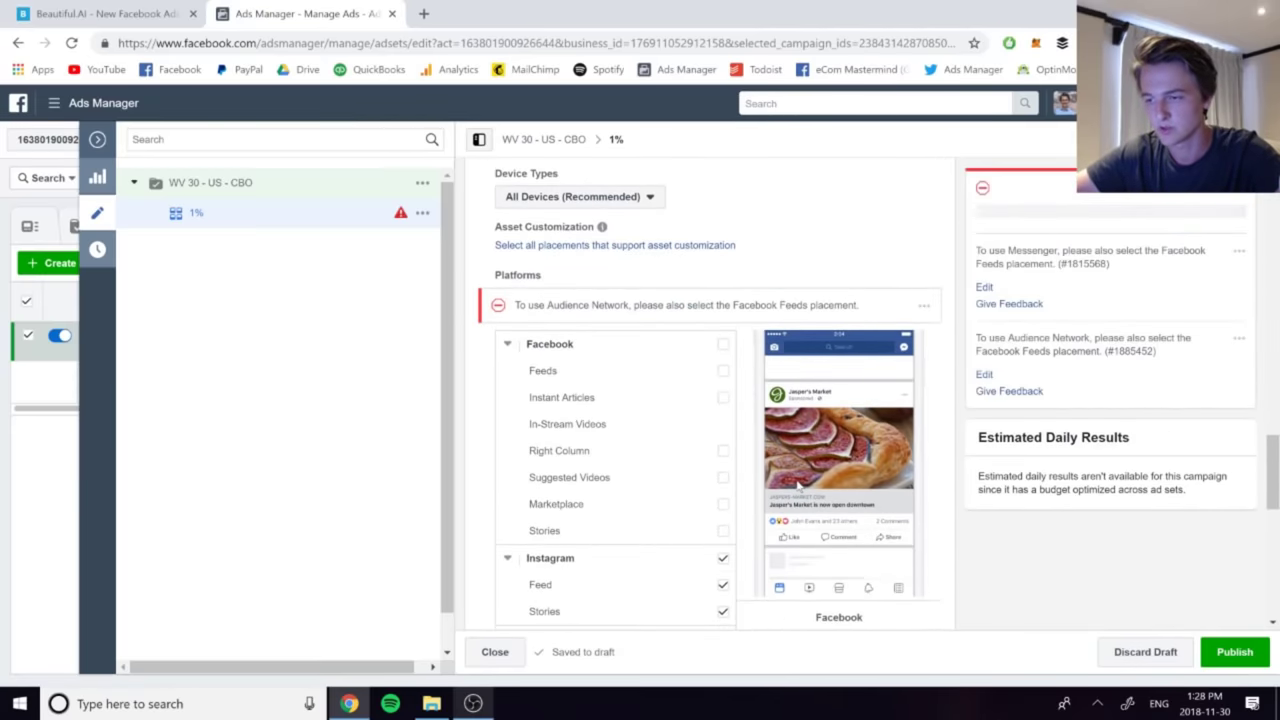
left_click(722, 374)
scroll(722, 375, "down", 2)
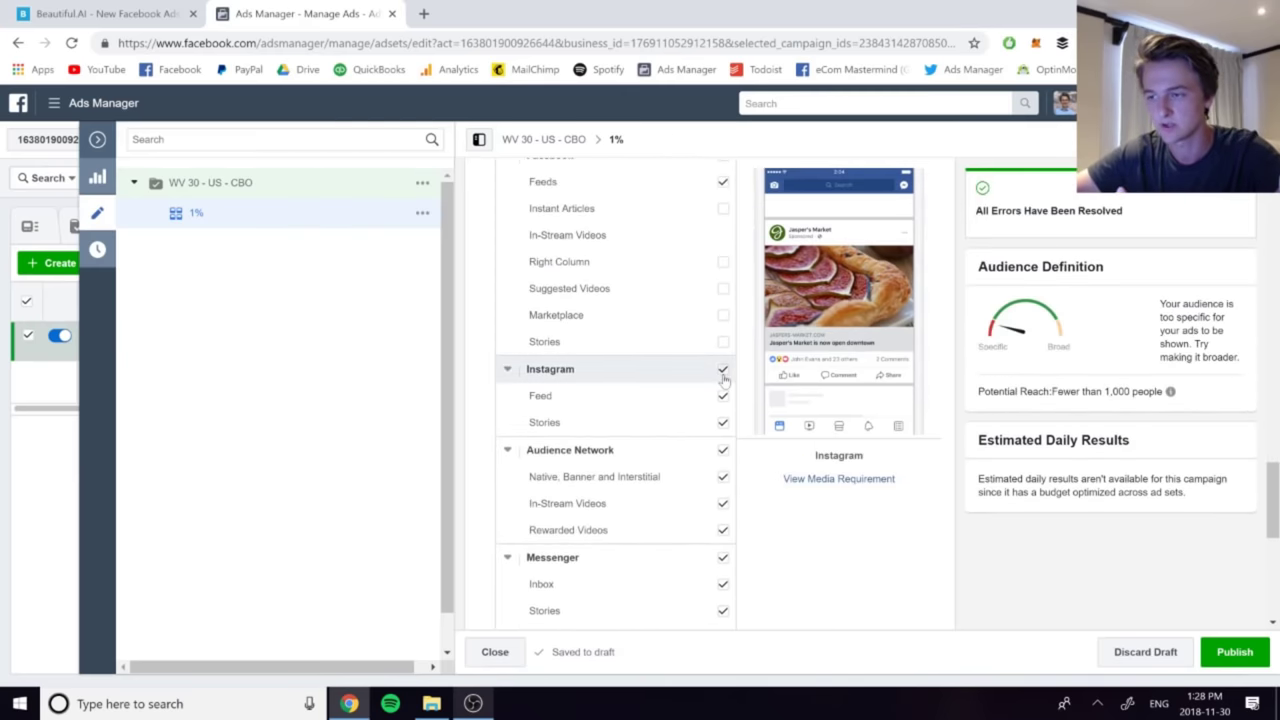
left_click(722, 422)
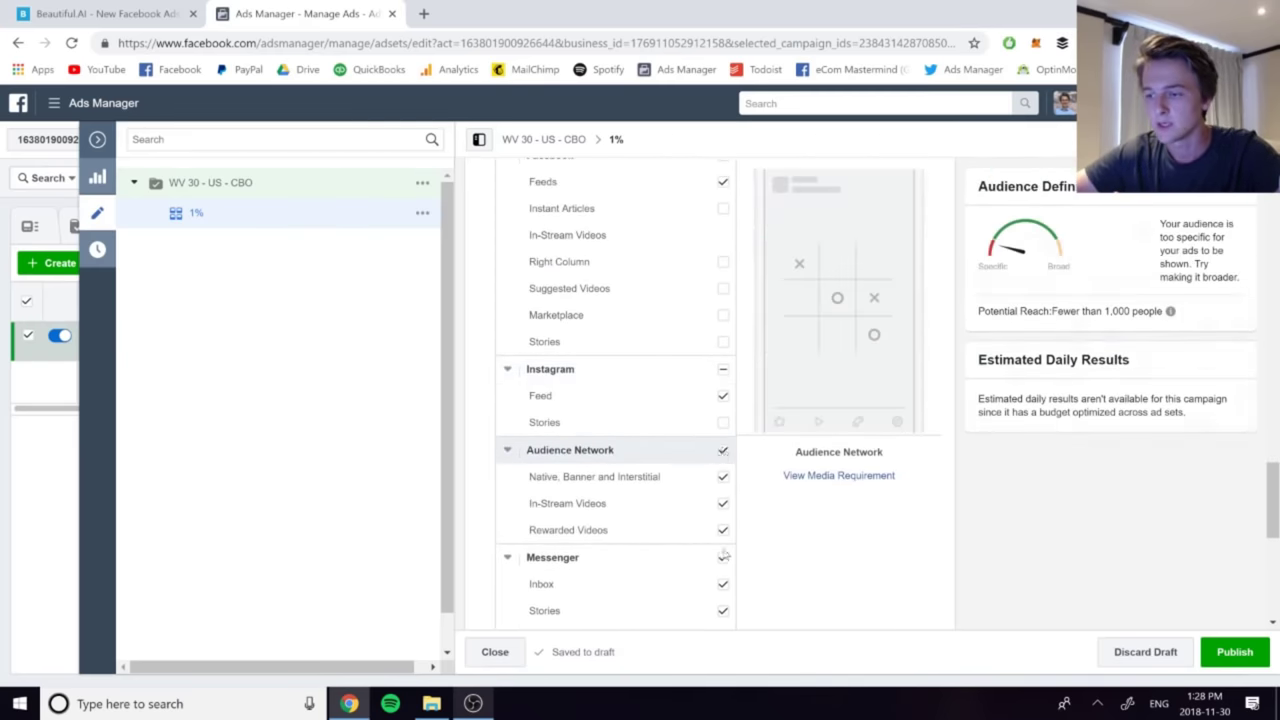
scroll(855, 576, "down", 5)
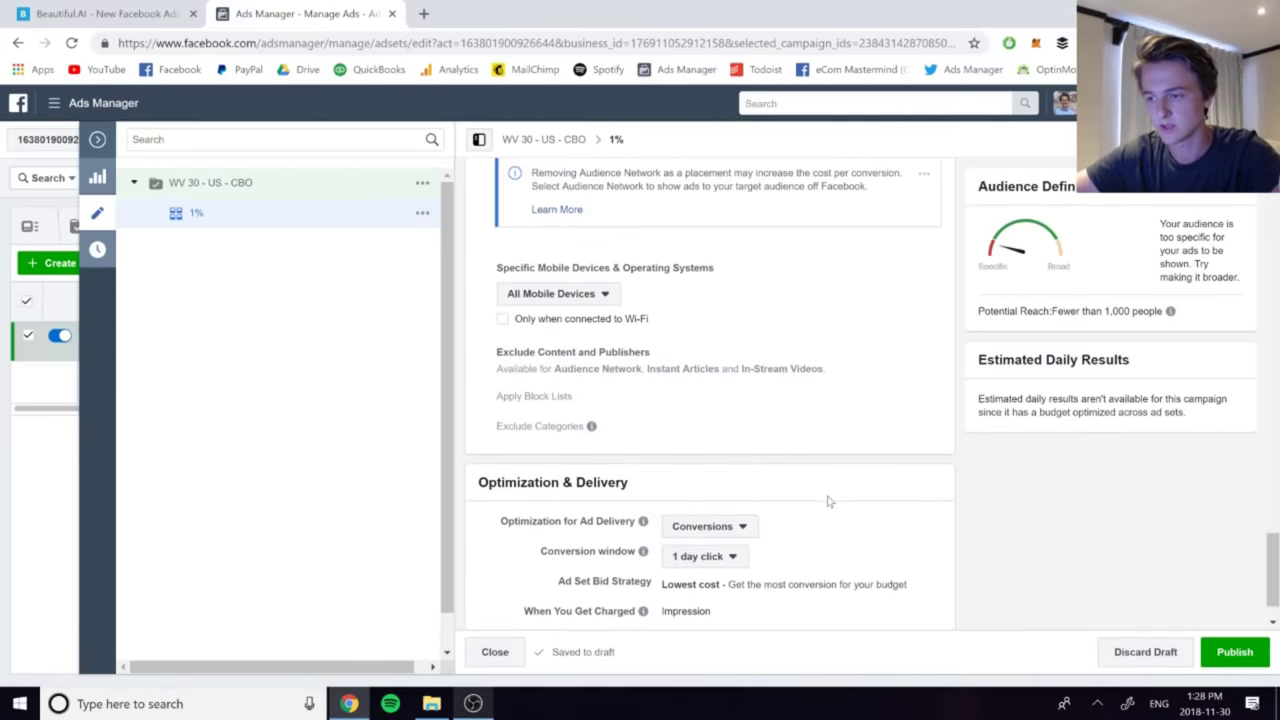
key("Escape")
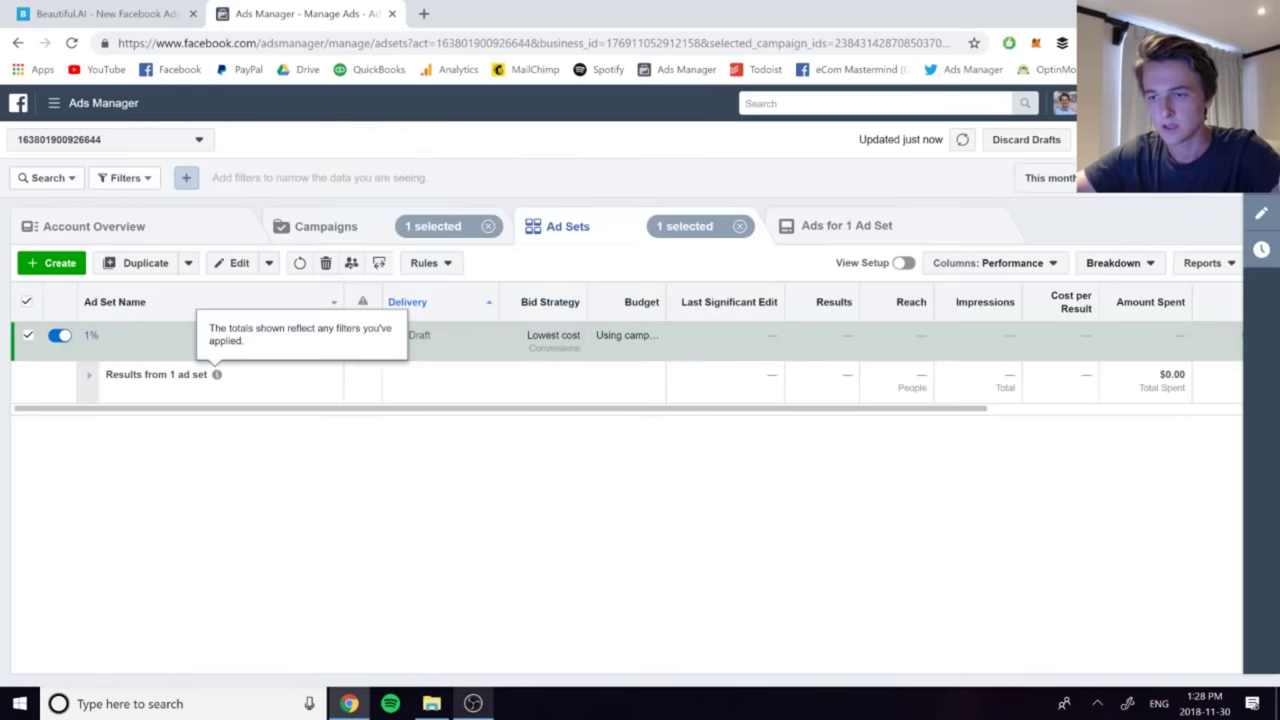
Duplicate the 1% ad set into the original campaign with 4 copies
left_click(222, 352)
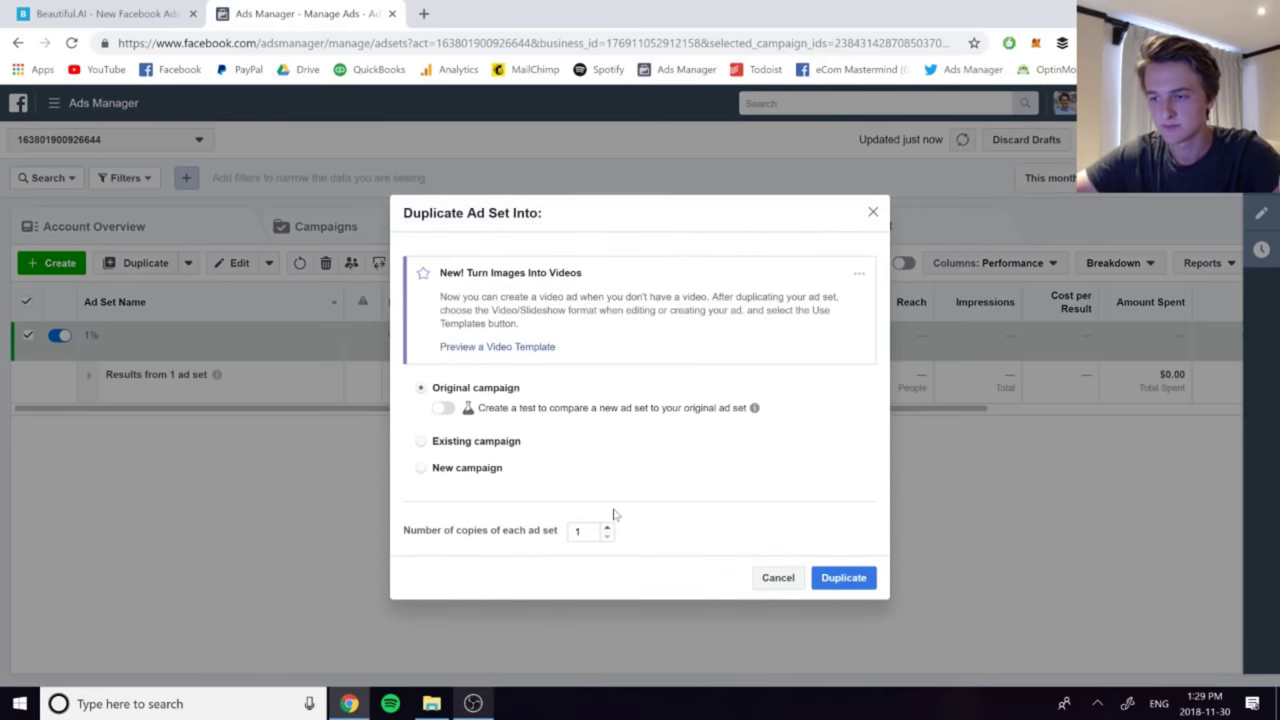
left_click(606, 527)
double_click(604, 531)
left_click(606, 490)
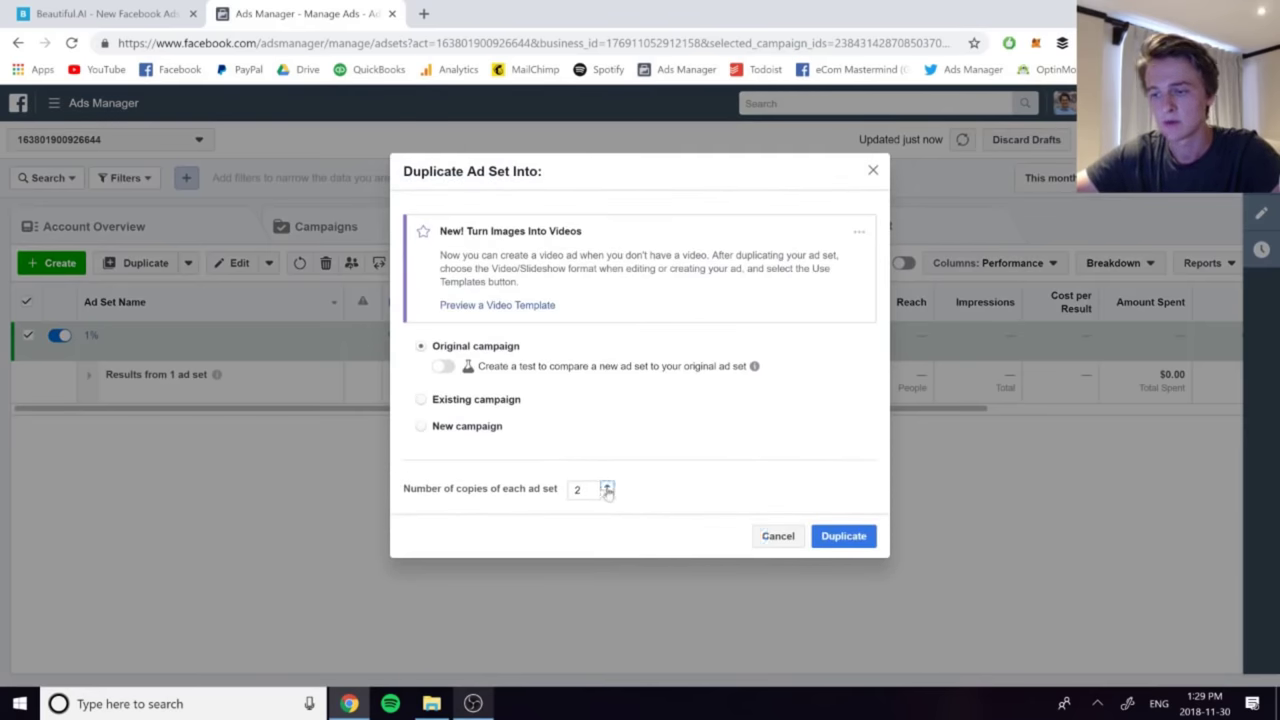
left_click(843, 536)
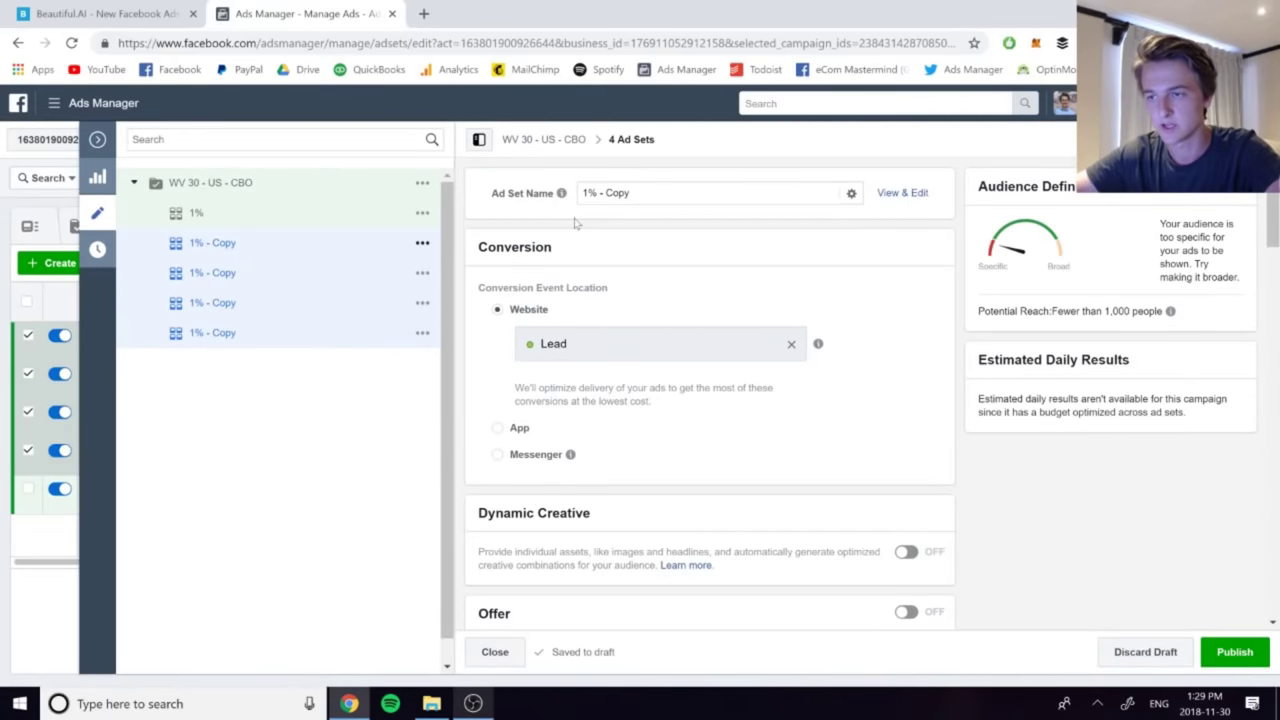
Rename the first copied ad set to "1-2%"
left_click(588, 193)
type("-2")
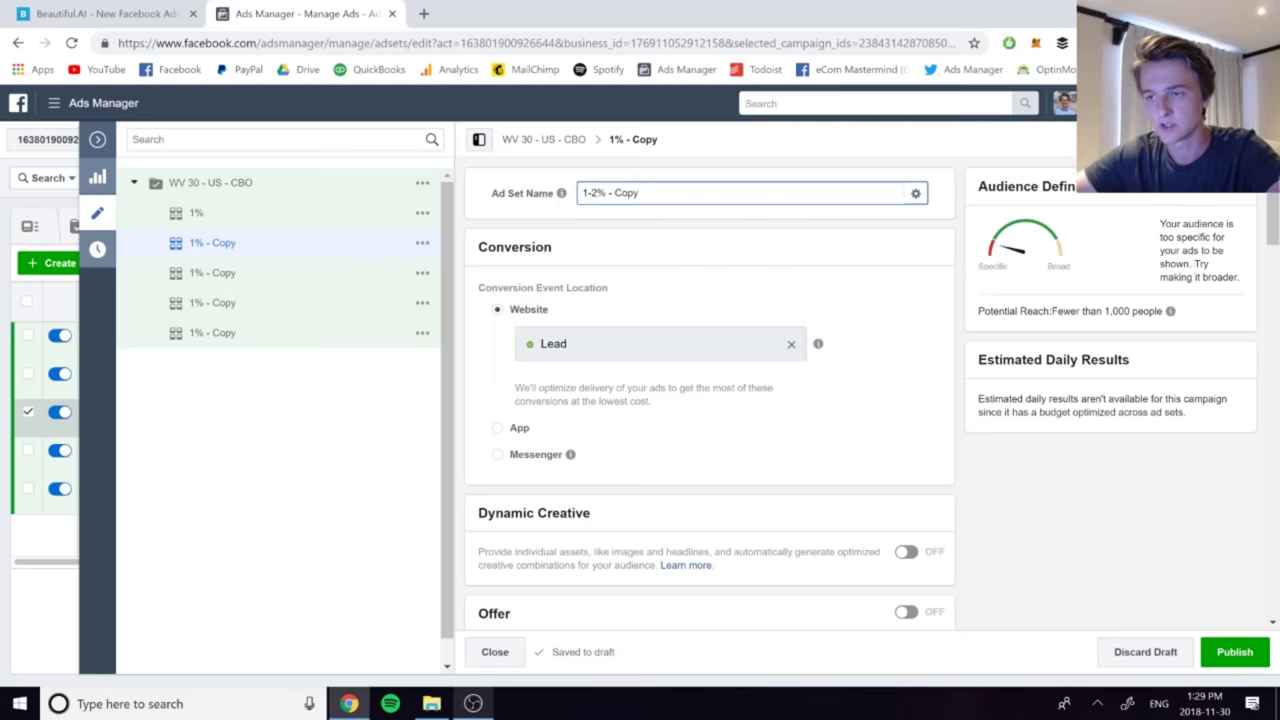
key("Right")
key("shift+End")
key("BackSpace")
Replace the 1% lookalike in the 1-2% ad set's custom audiences with "Lookalike (US, 1% to 2%) - WV 30"
scroll(790, 337, "down", 3)
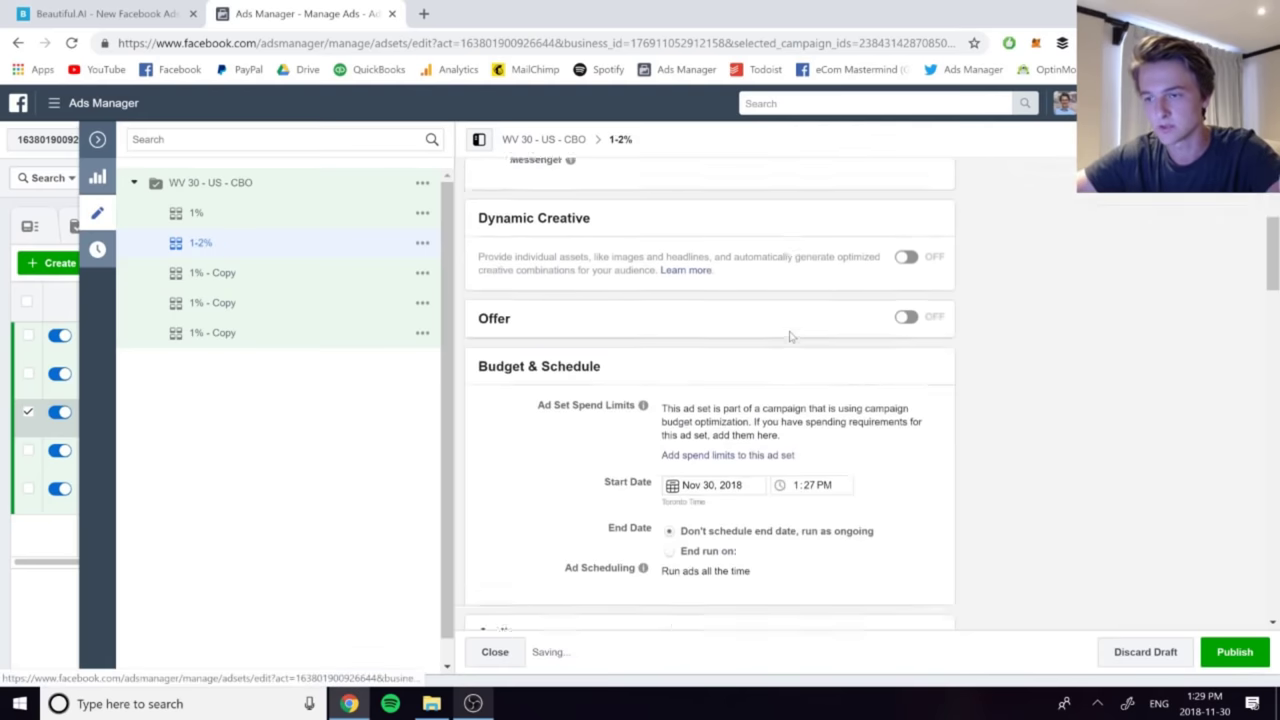
scroll(790, 337, "down", 6)
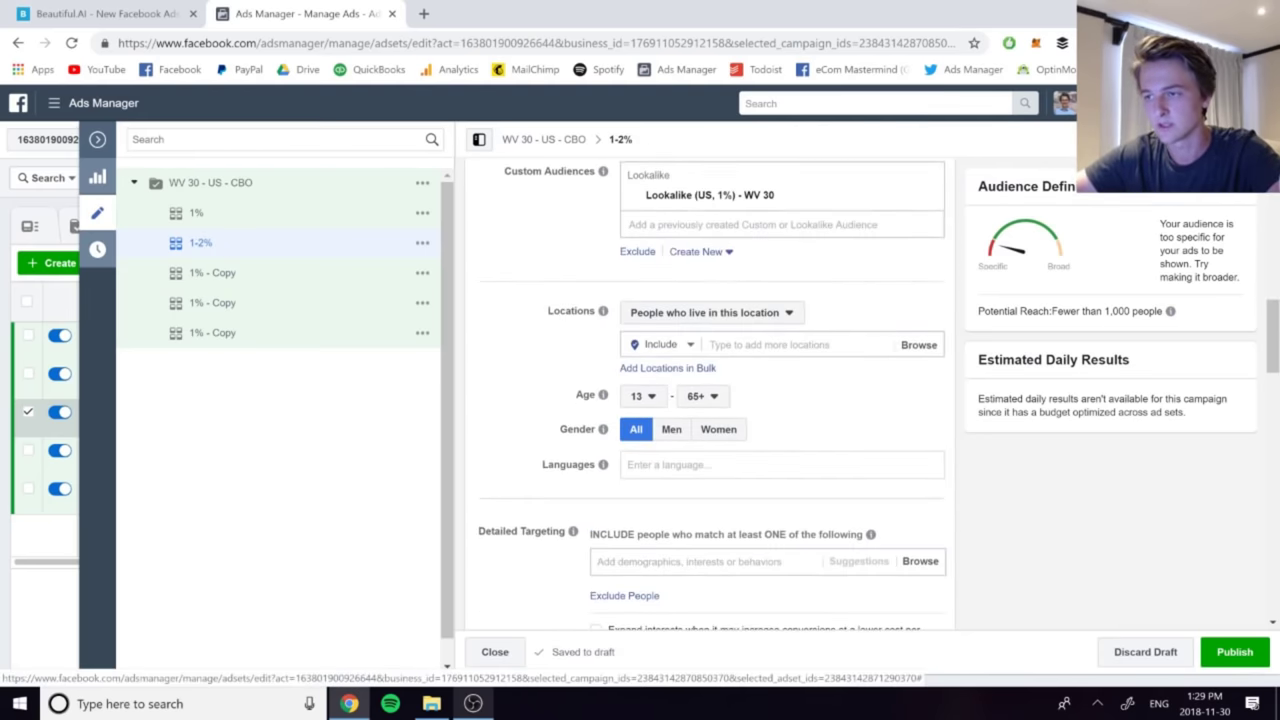
left_click(750, 224)
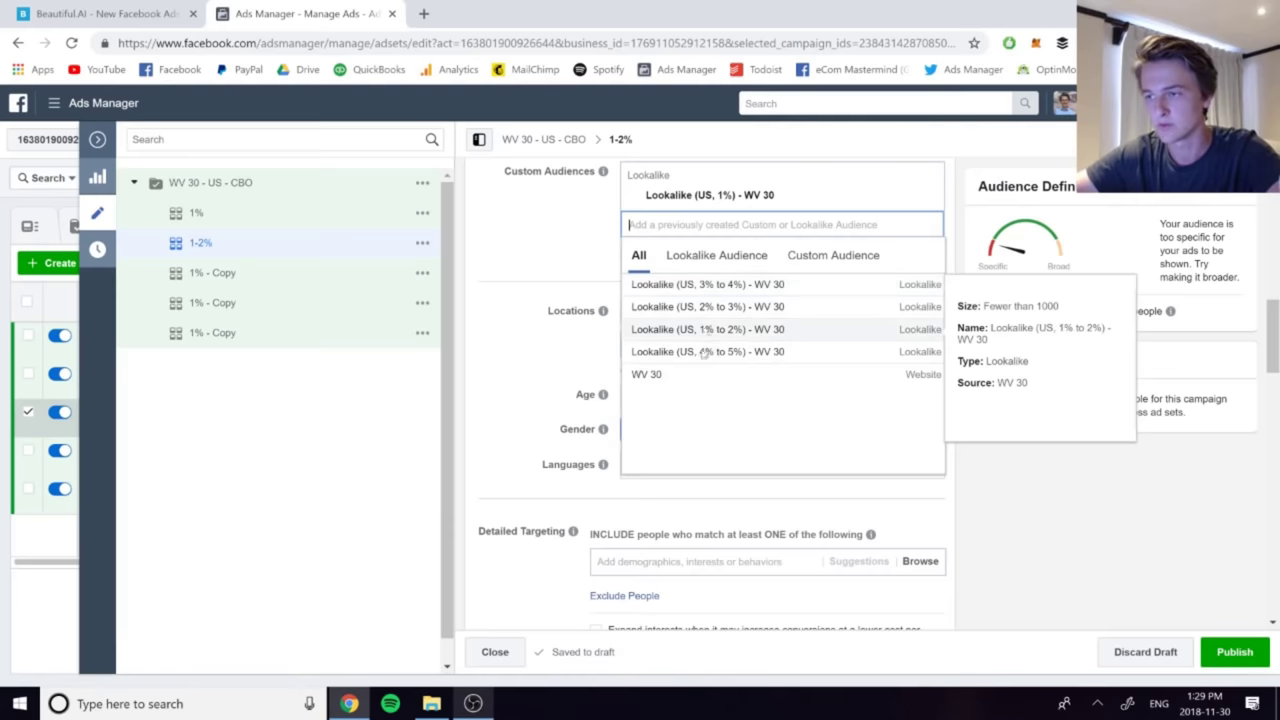
left_click(700, 329)
left_click(905, 222)
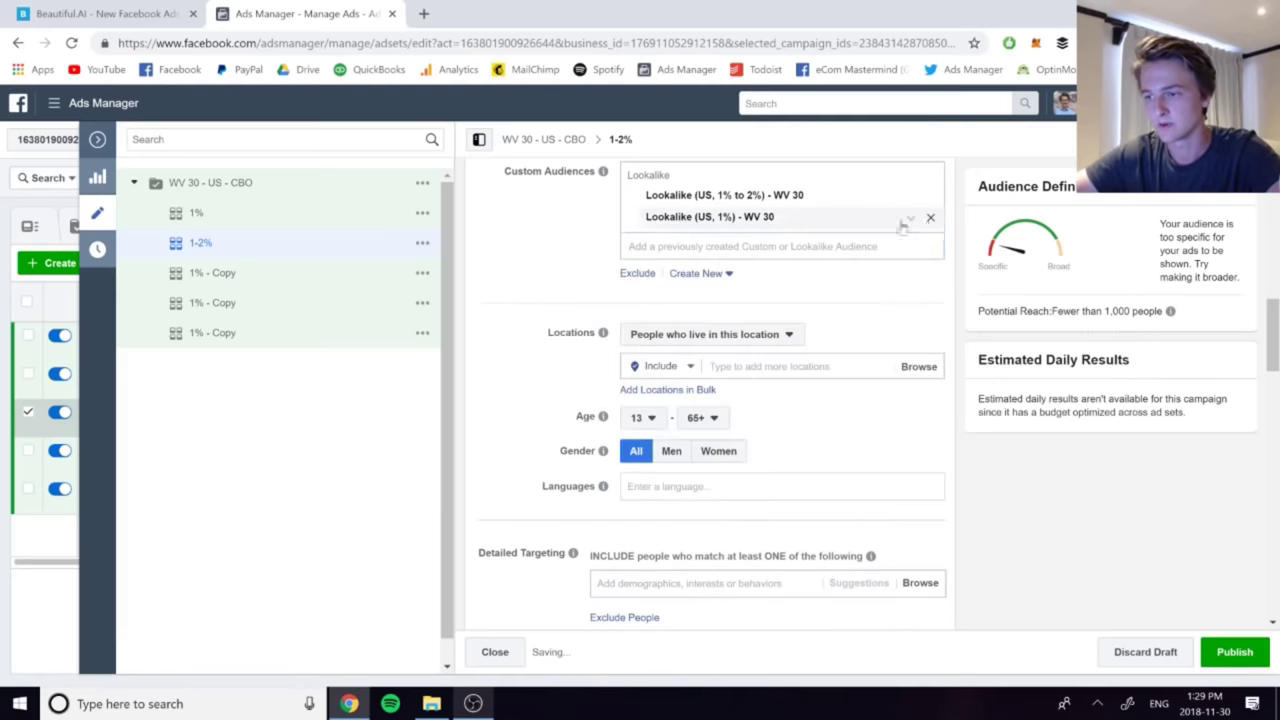
scroll(517, 405, "down", 4)
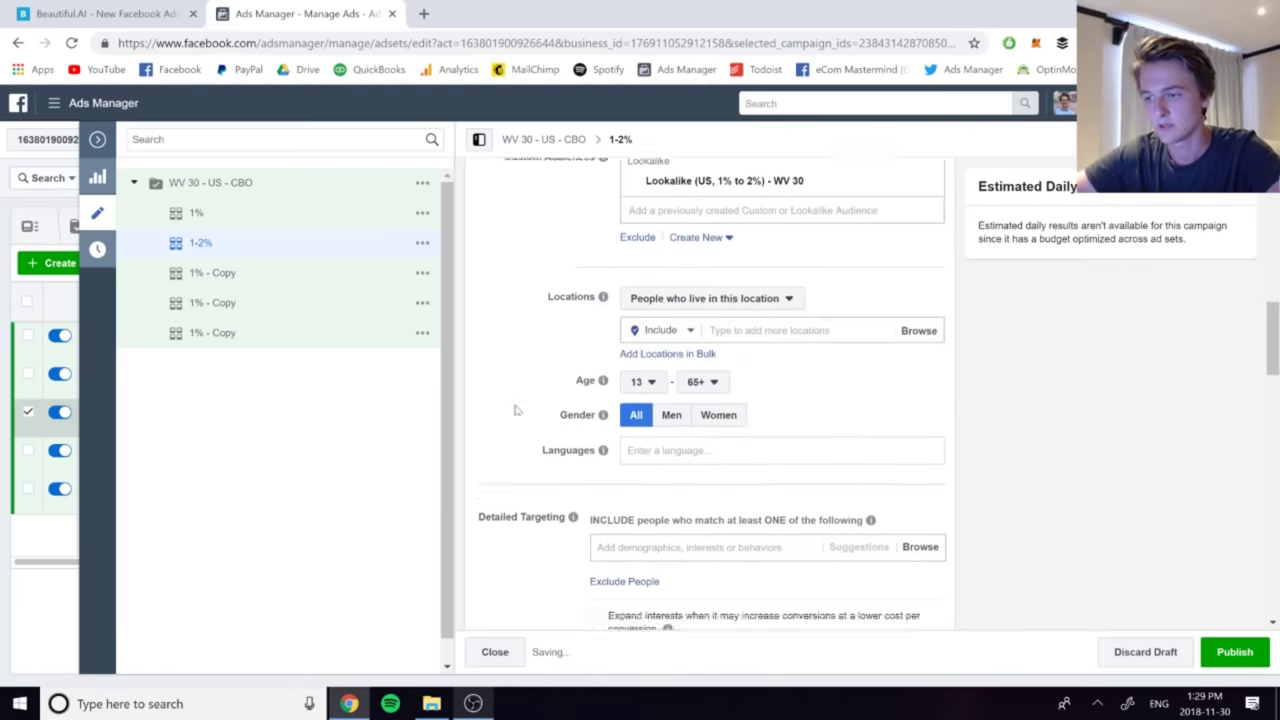
Rename the next copied ad set, directly below 1-2%, to "2-3%"
left_click(206, 274)
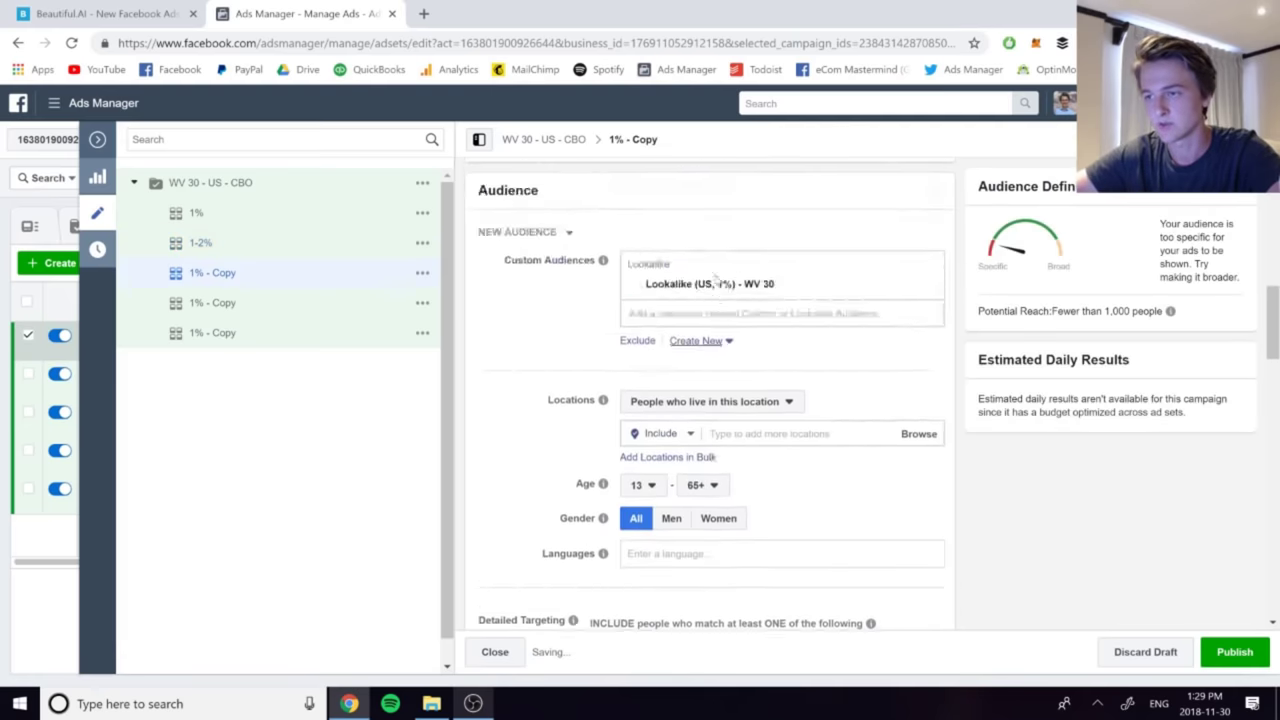
scroll(663, 216, "up", 10)
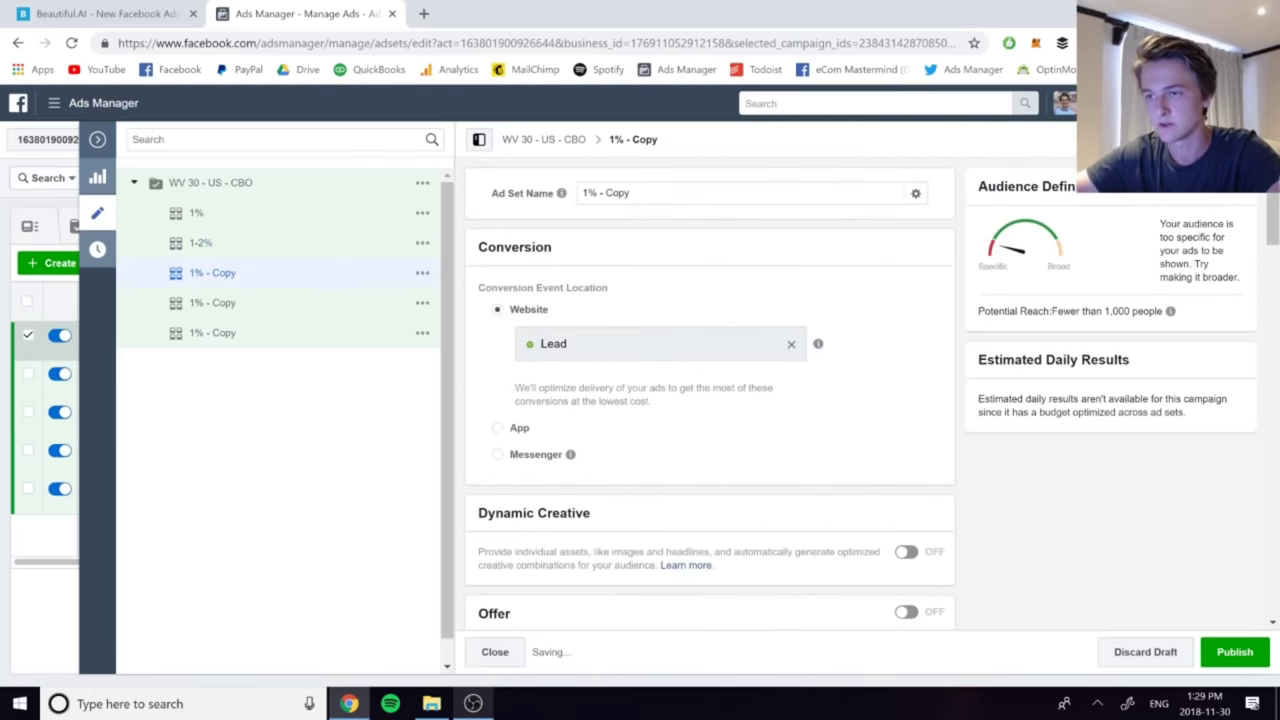
triple_click(643, 203)
type("2")
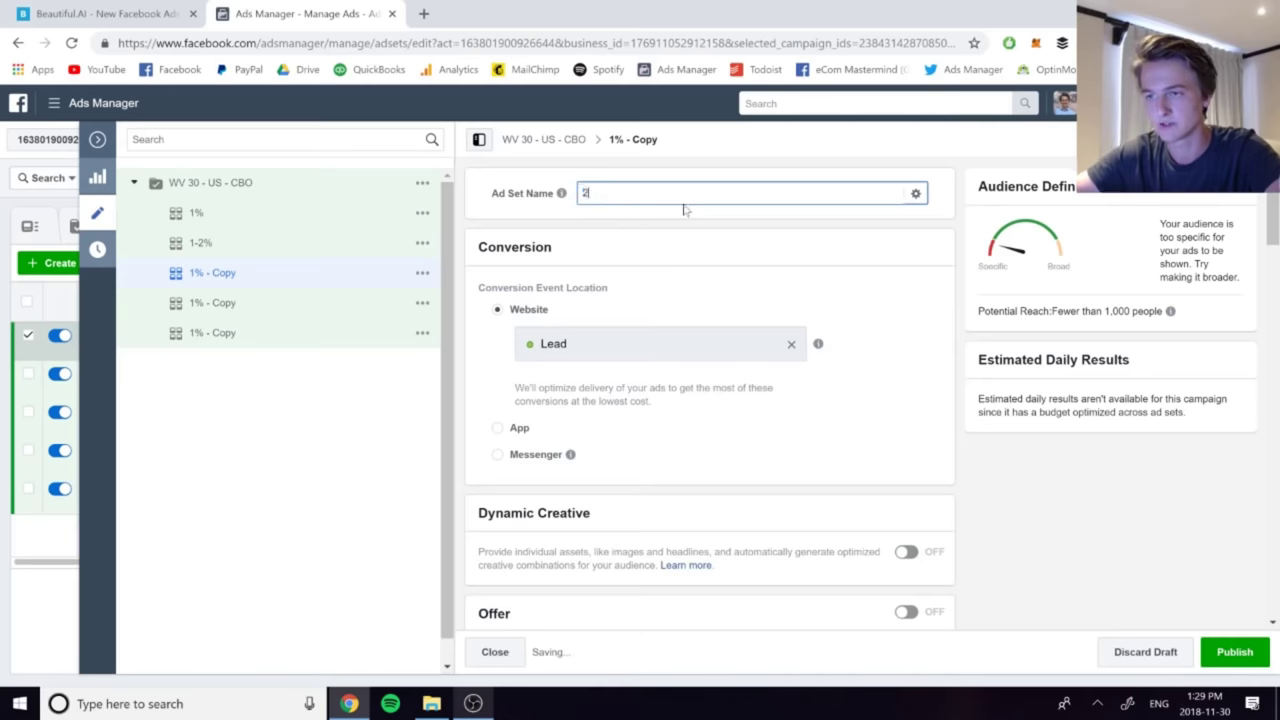
type("-3$")
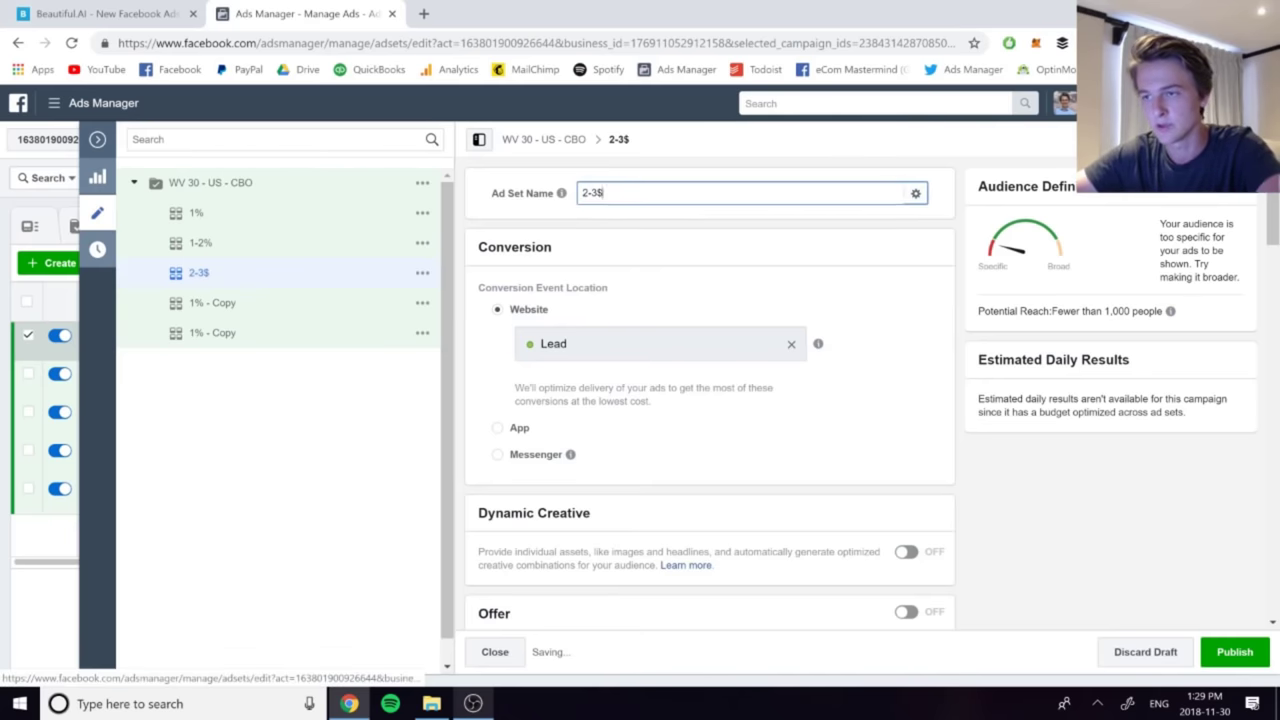
key("BackSpace")
type("%")
Replace the 1% lookalike in the 2-3% ad set's custom audiences with "Lookalike (US, 2% to 3%) - WV 30"
scroll(709, 400, "down", 10)
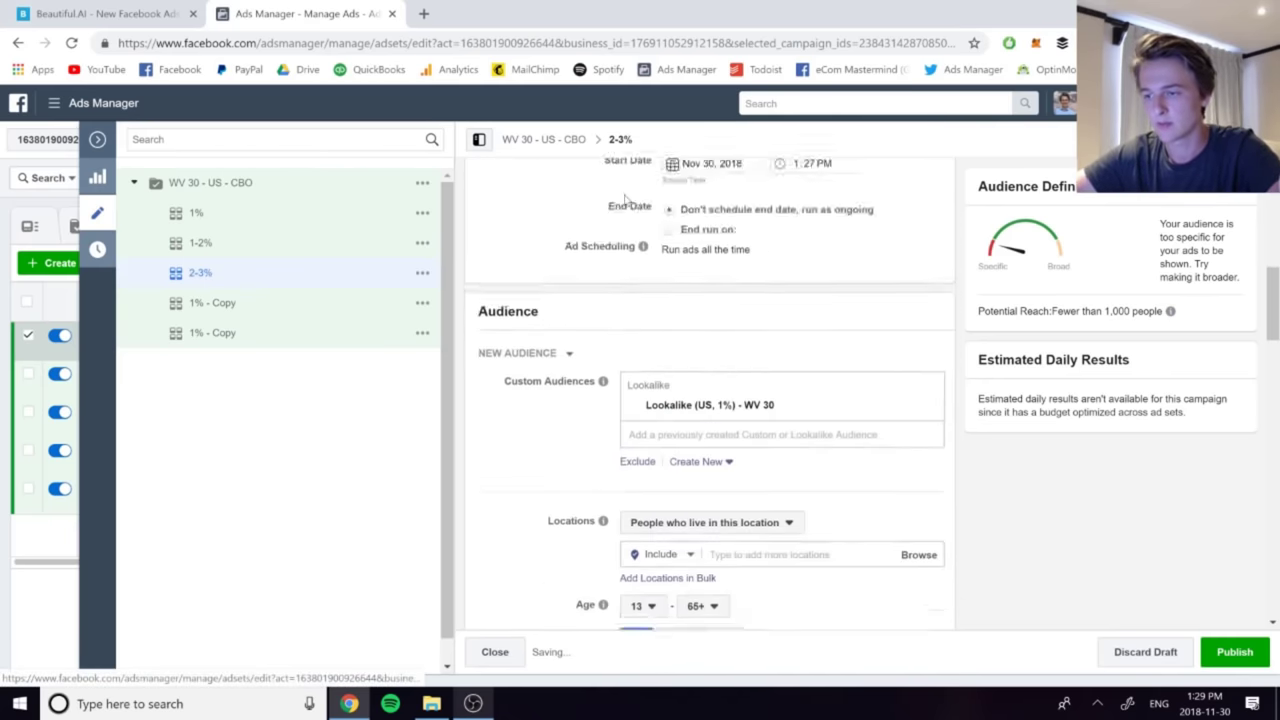
left_click(720, 293)
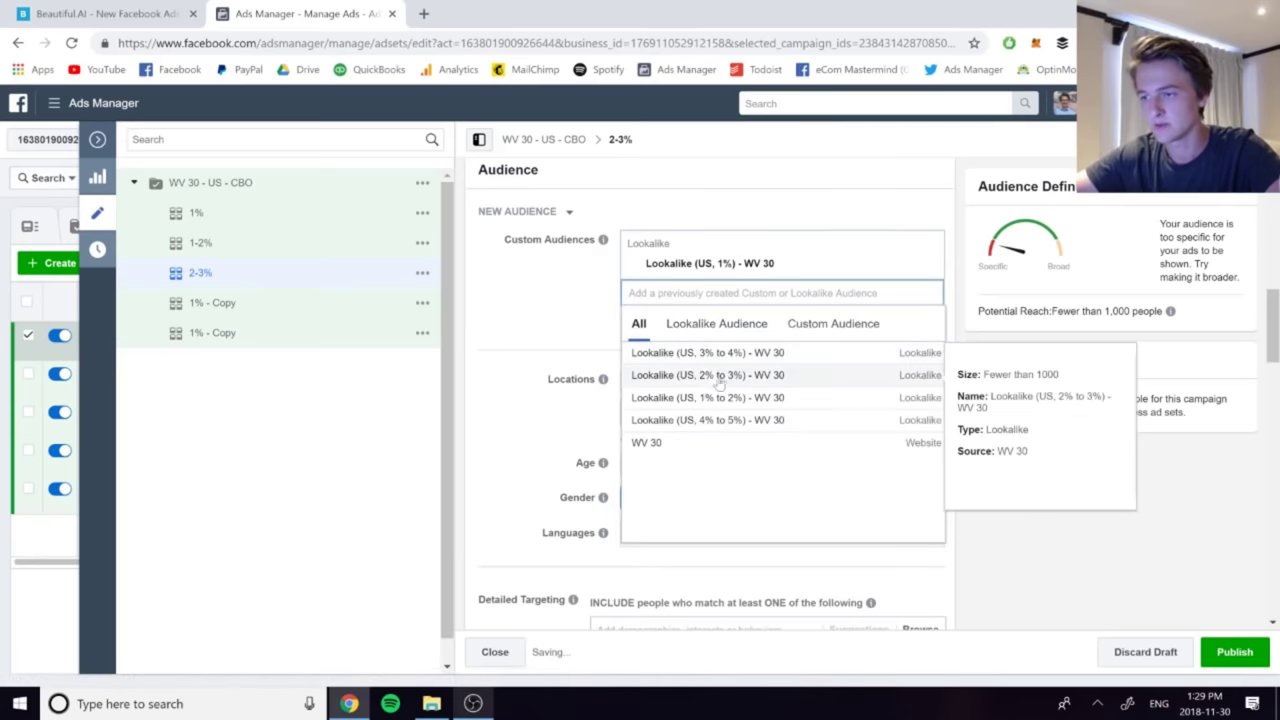
left_click(929, 286)
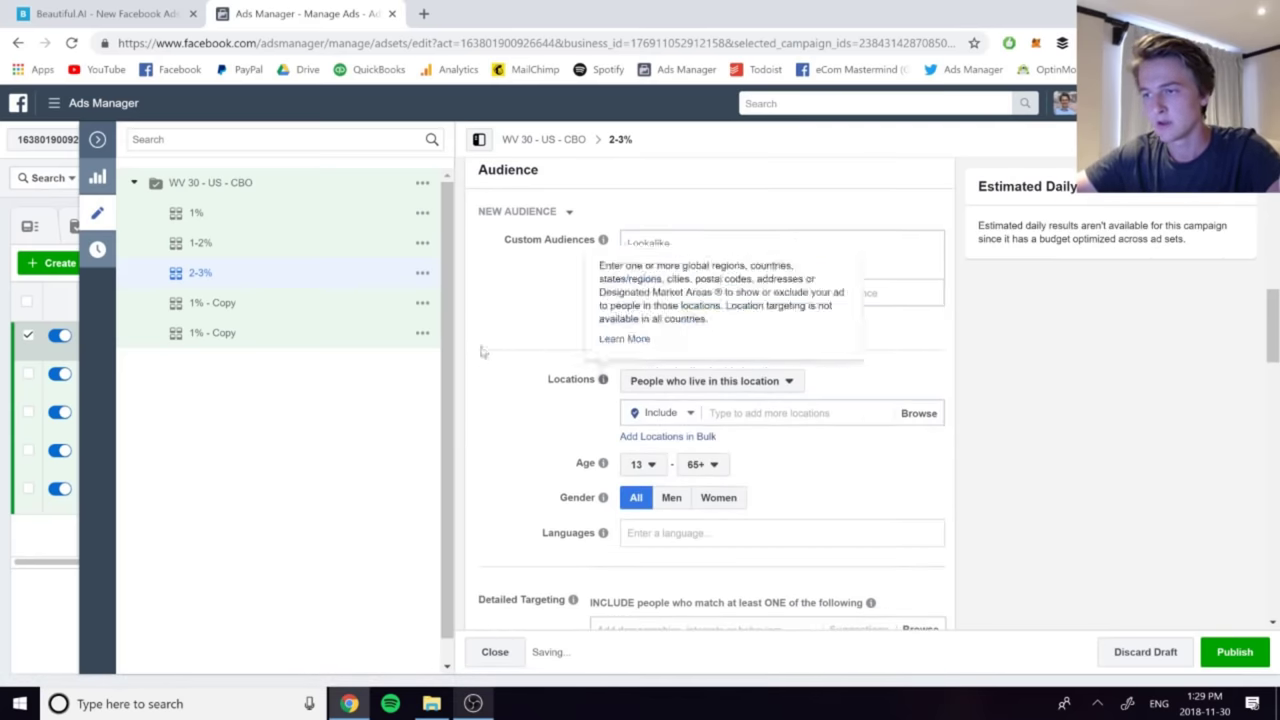
Close the 2-3% ad set's editor and return to the campaigns list
scroll(692, 412, "down", 10)
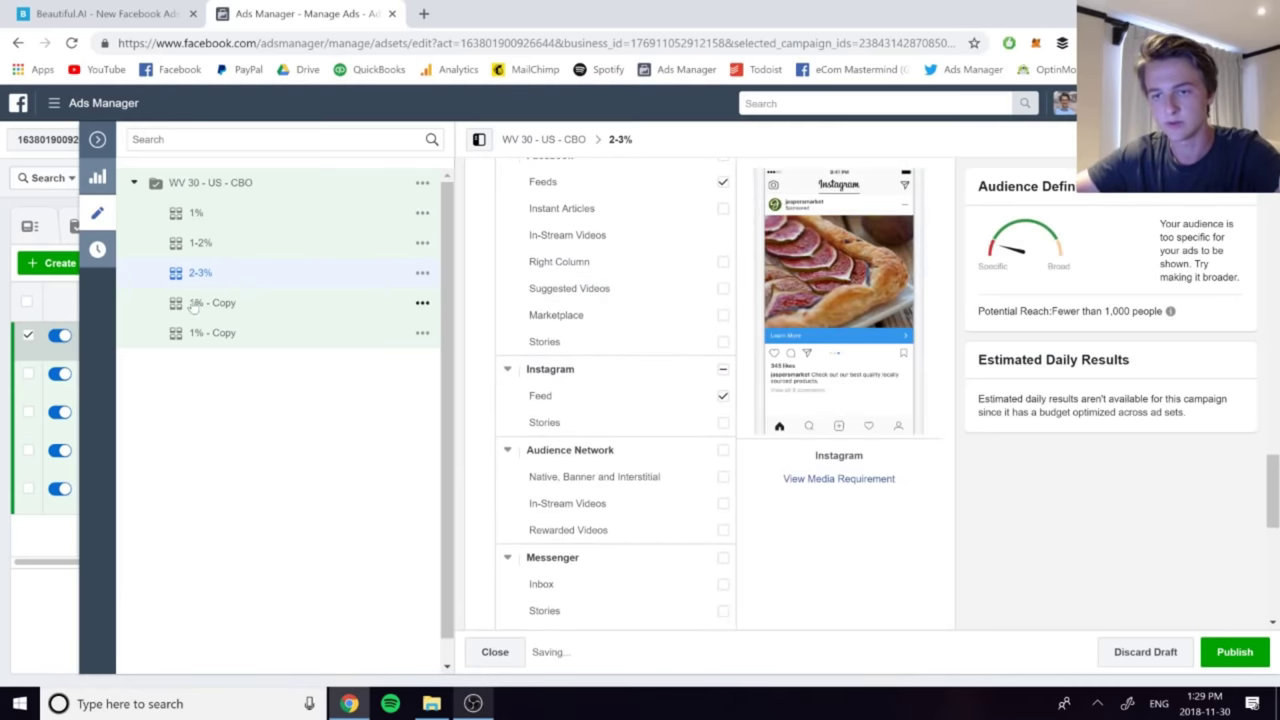
left_click(484, 652)
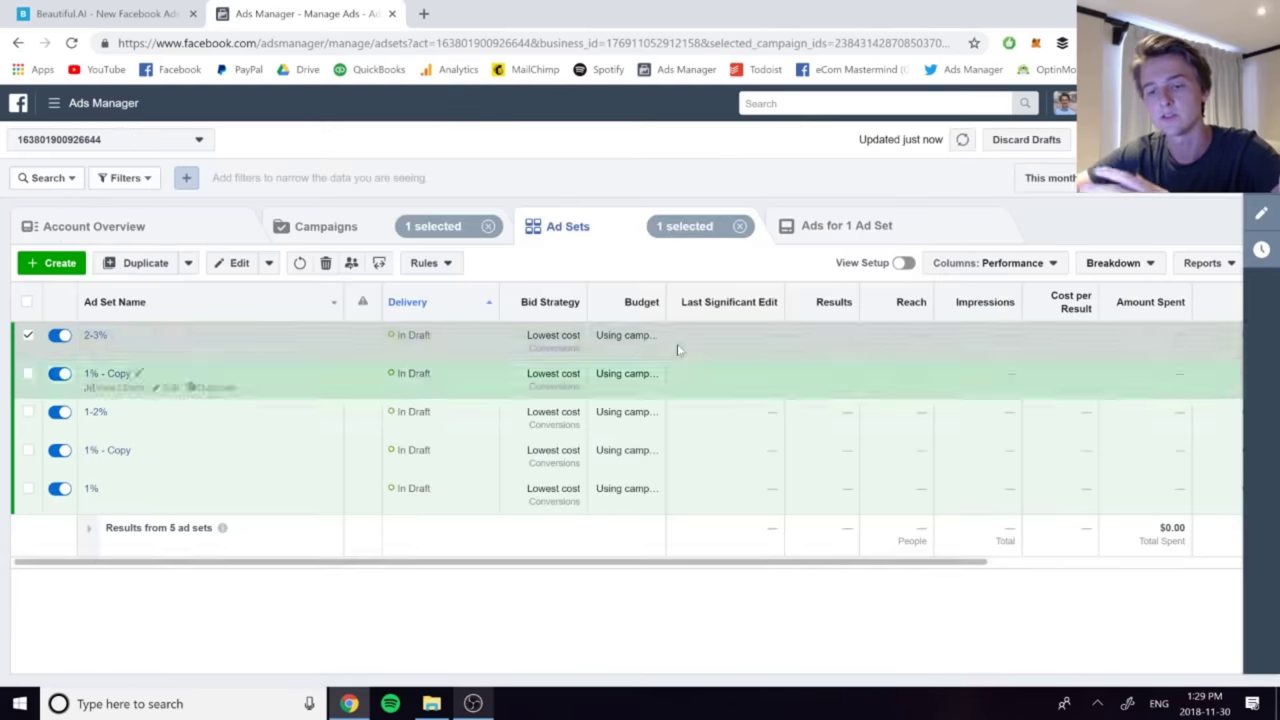
left_click(368, 238)
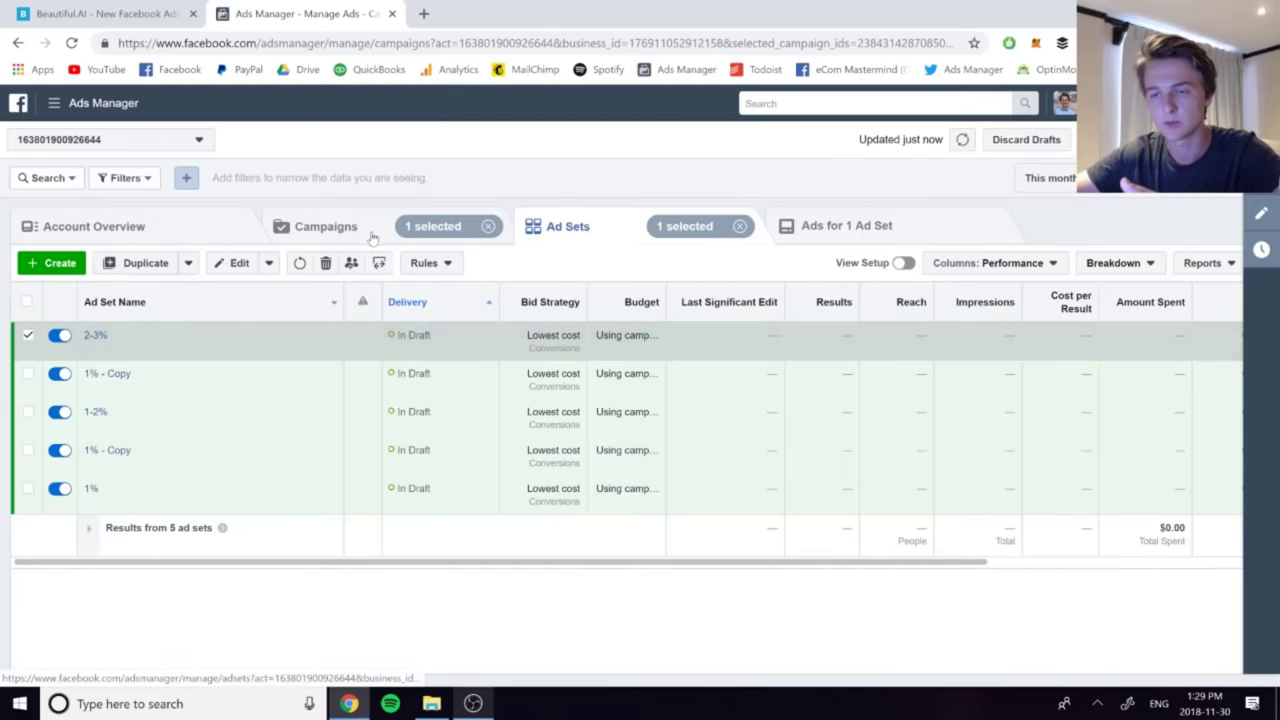